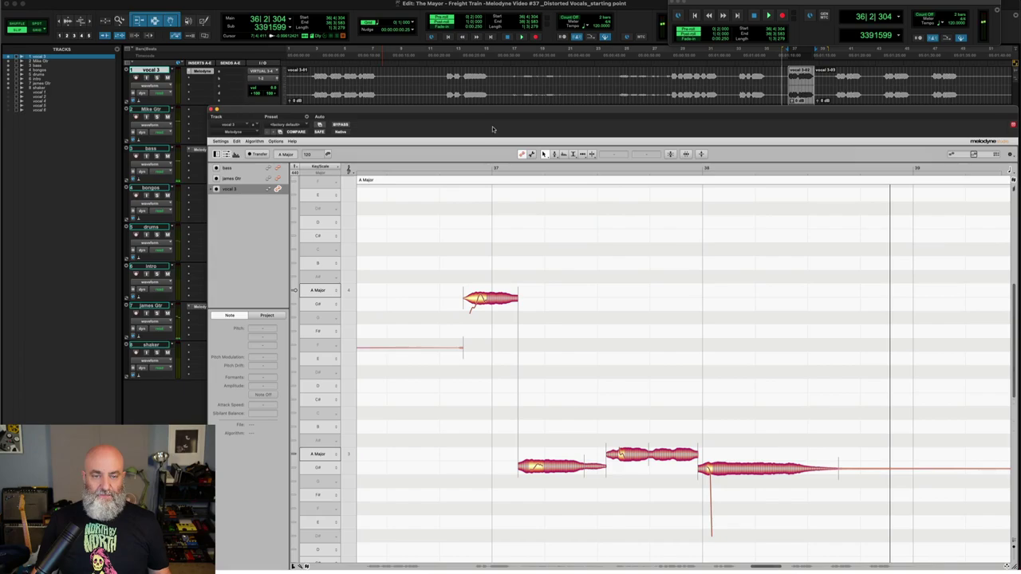
Step: Play the vocal, solo the vocal 3 track, and play the distorted vocal alone
key(space)
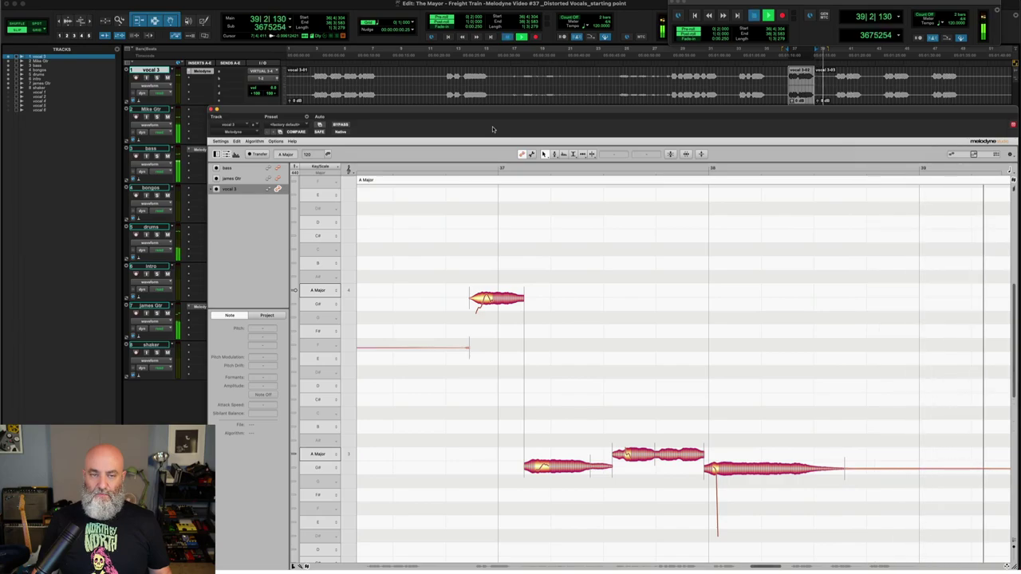
key(space)
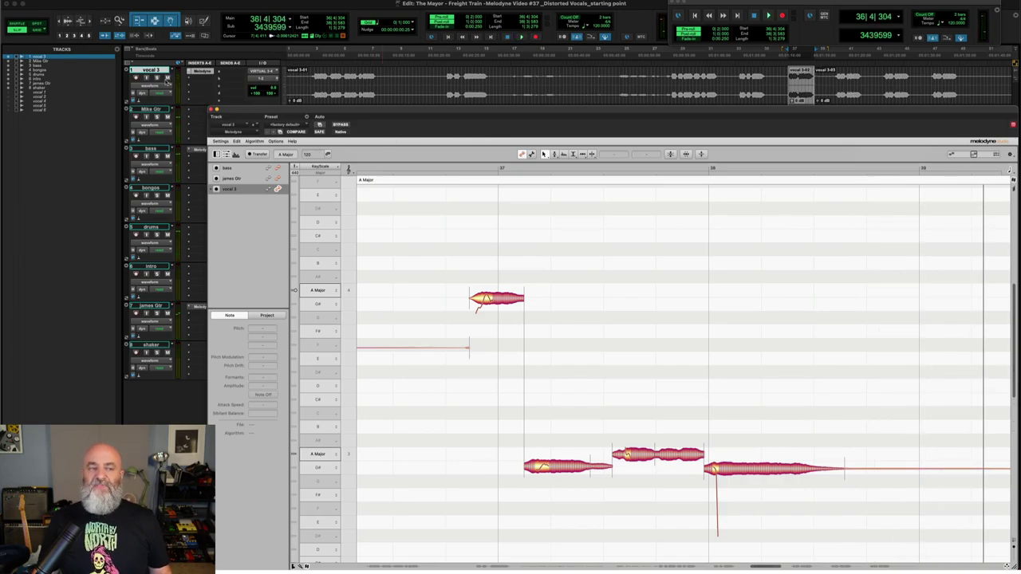
click(157, 77)
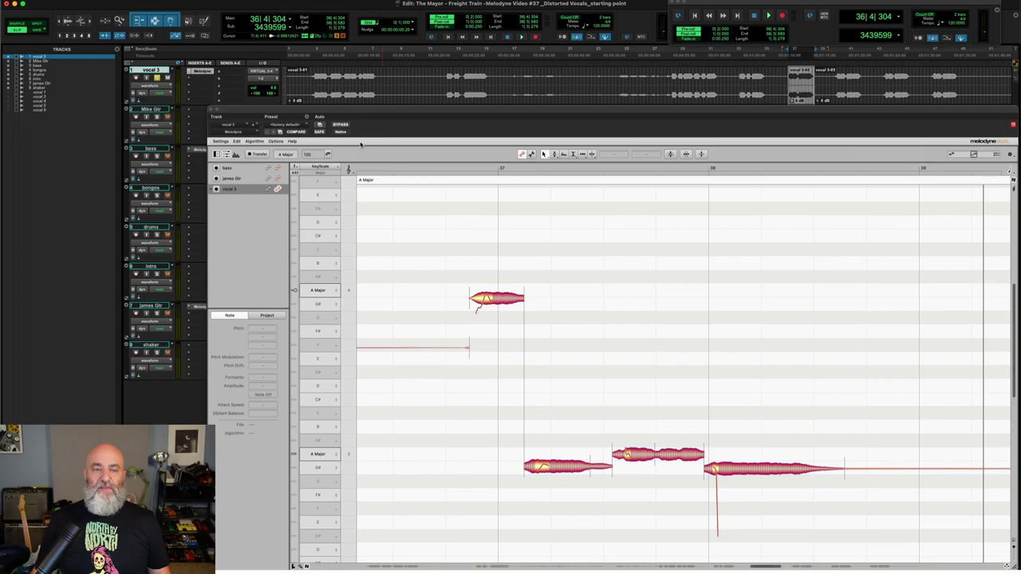
key(space)
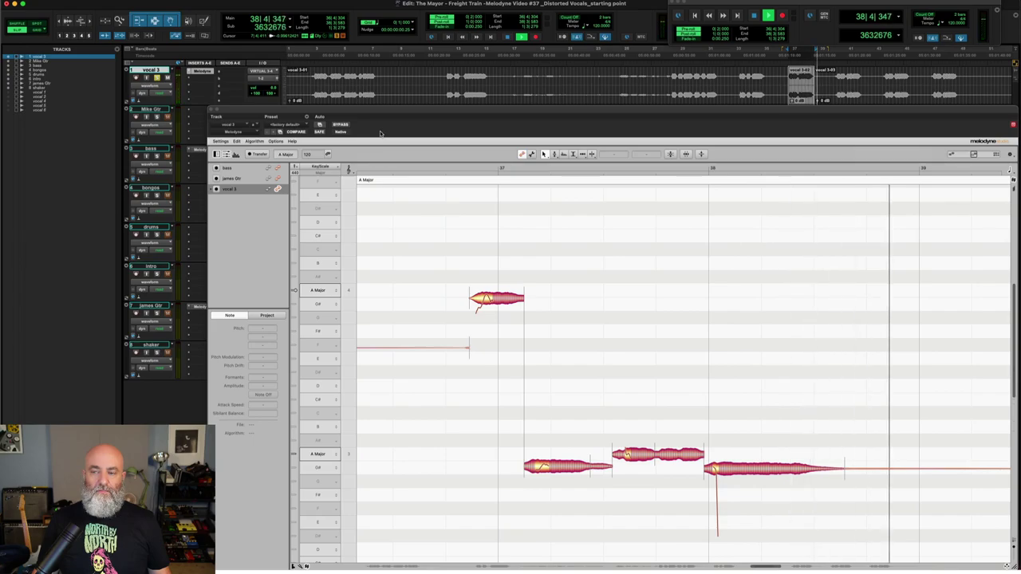
key(space)
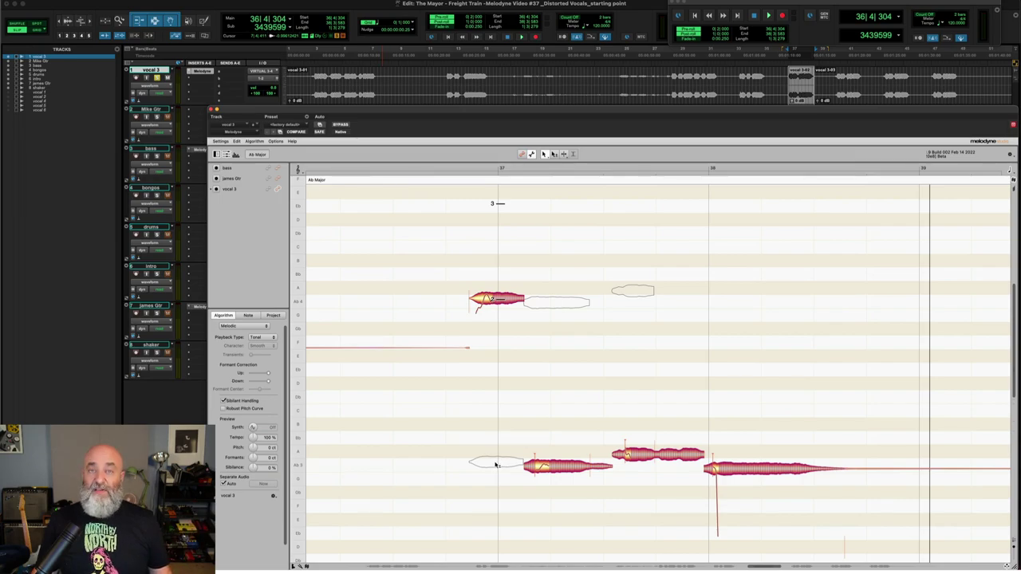
Step: Drop the first vocal 3 note to its lower-octave alternative pitch
key(super+z)
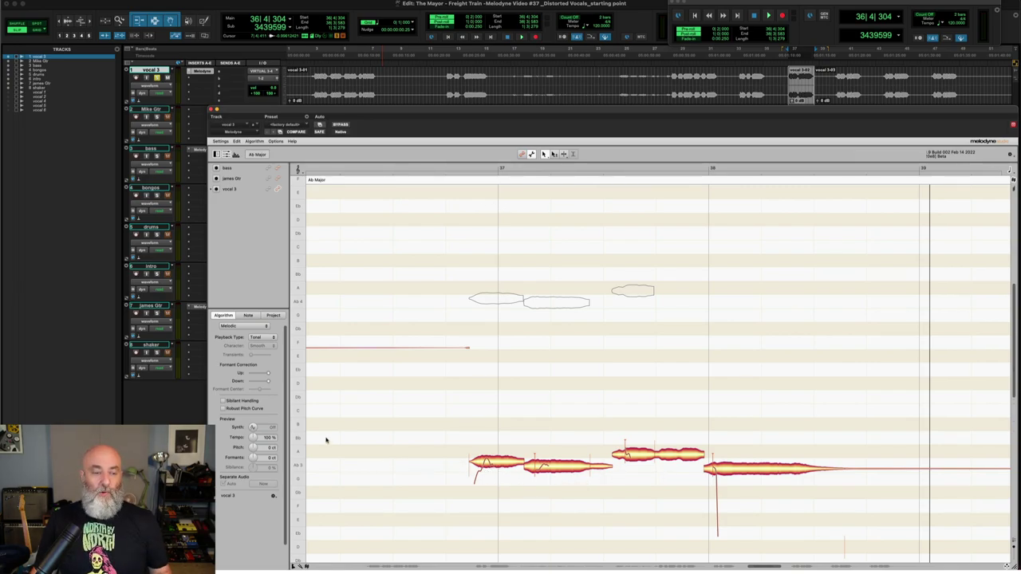
Step: Enable Sibilant Handling for vocal 3 and show the Playback Type options
click(223, 401)
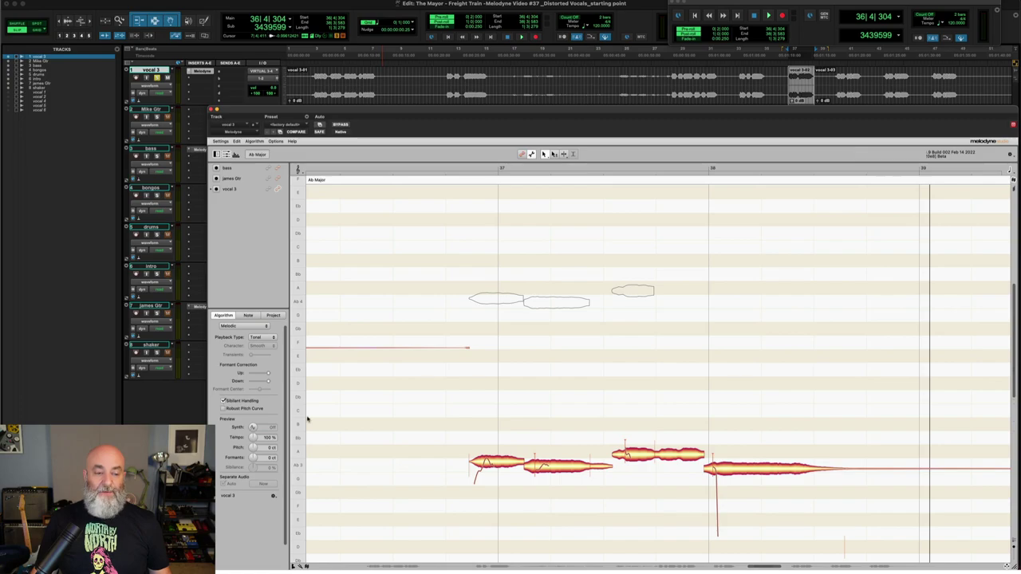
click(272, 338)
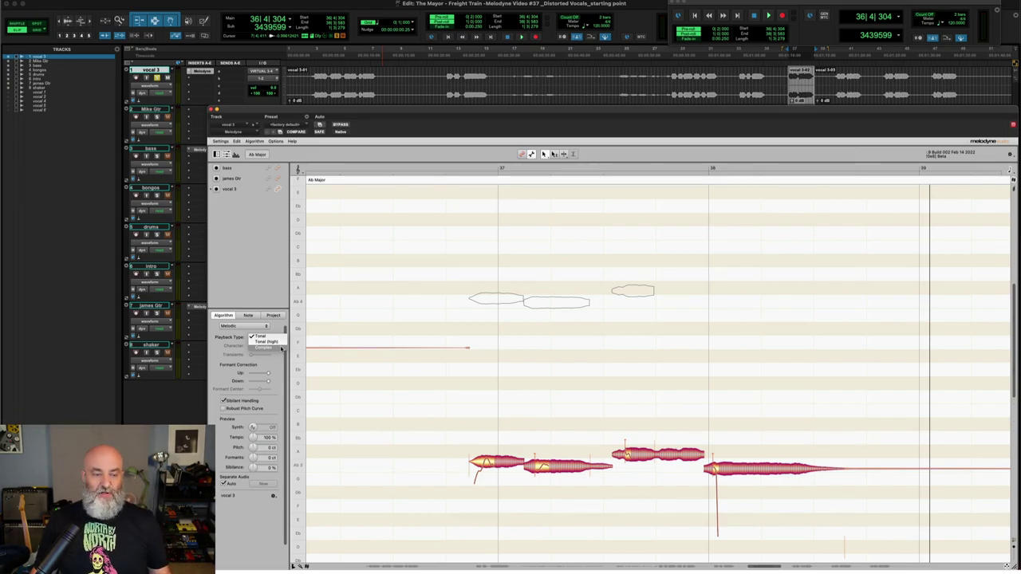
Step: Choose Complex as the playback type and turn on Robust Pitch Curve
click(281, 348)
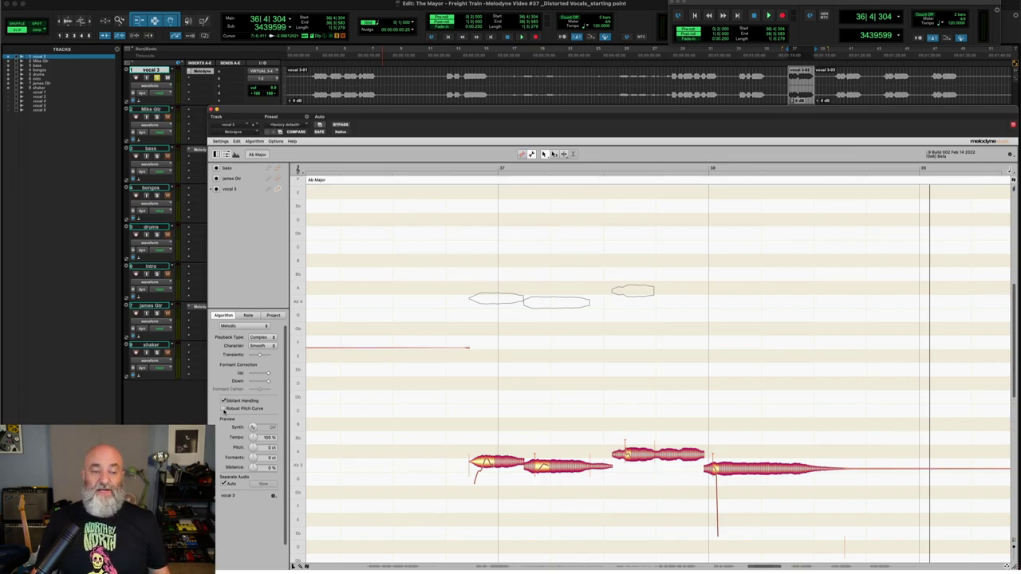
click(224, 408)
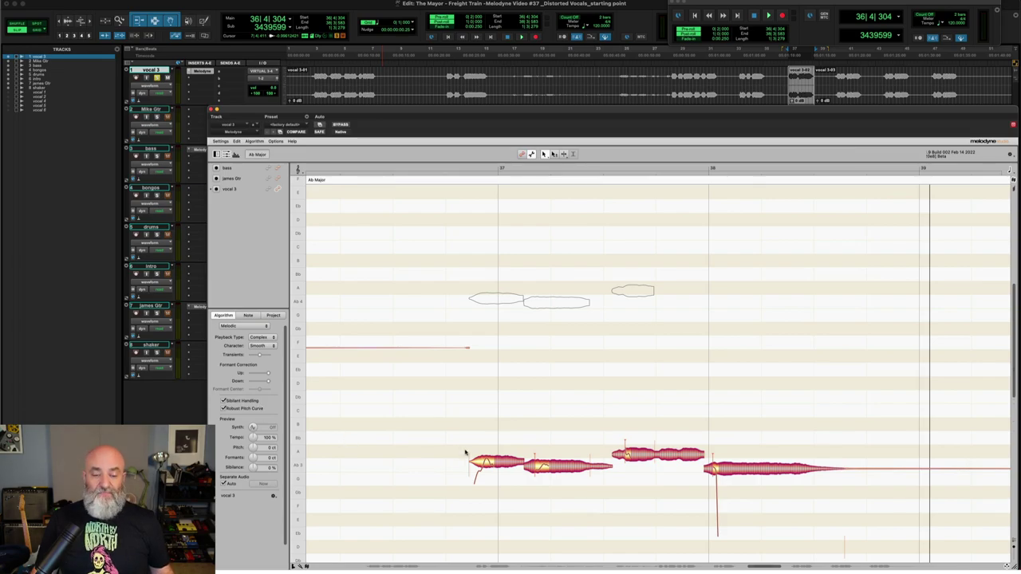
Step: Select all vocal 3 notes and apply the revised detection to them
click(489, 463)
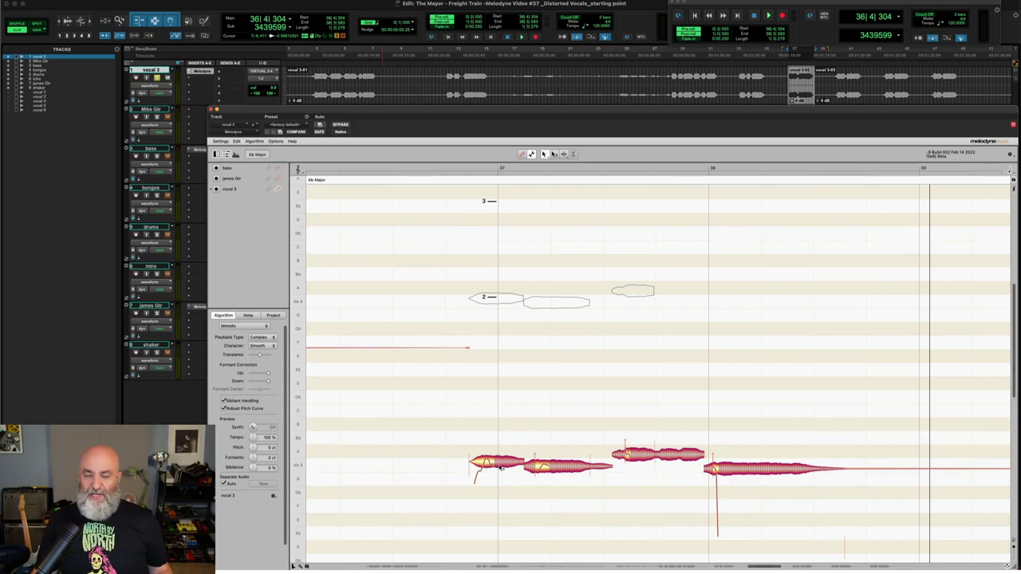
click(500, 468)
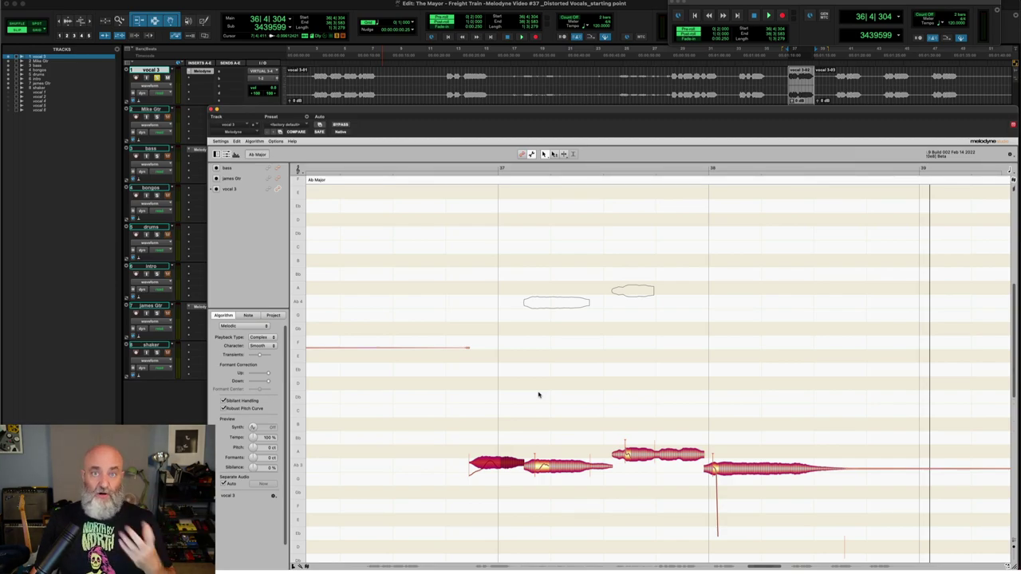
key(super+a)
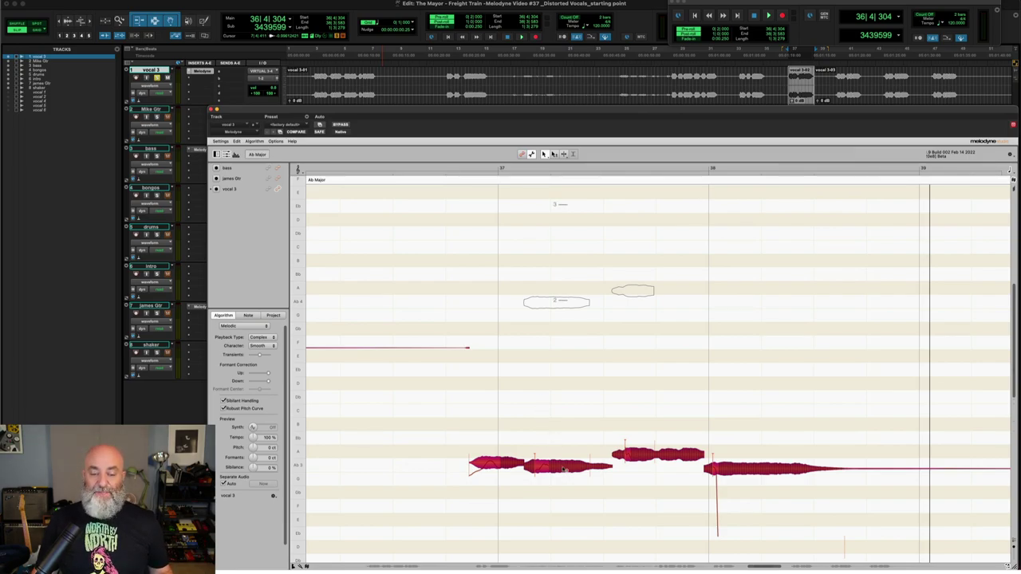
click(583, 504)
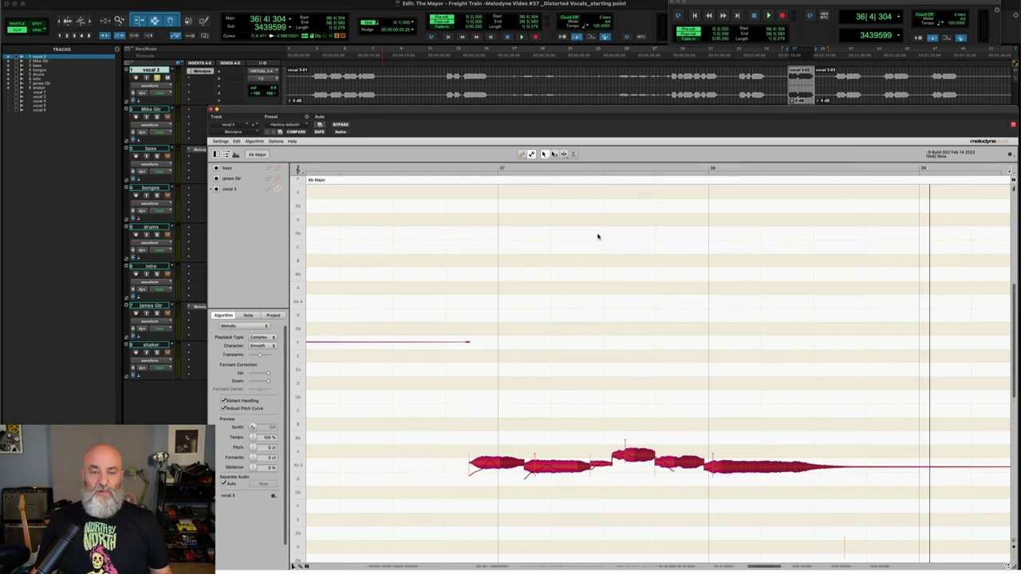
Step: Return to note editing and play back the re-detected vocal 3
click(521, 153)
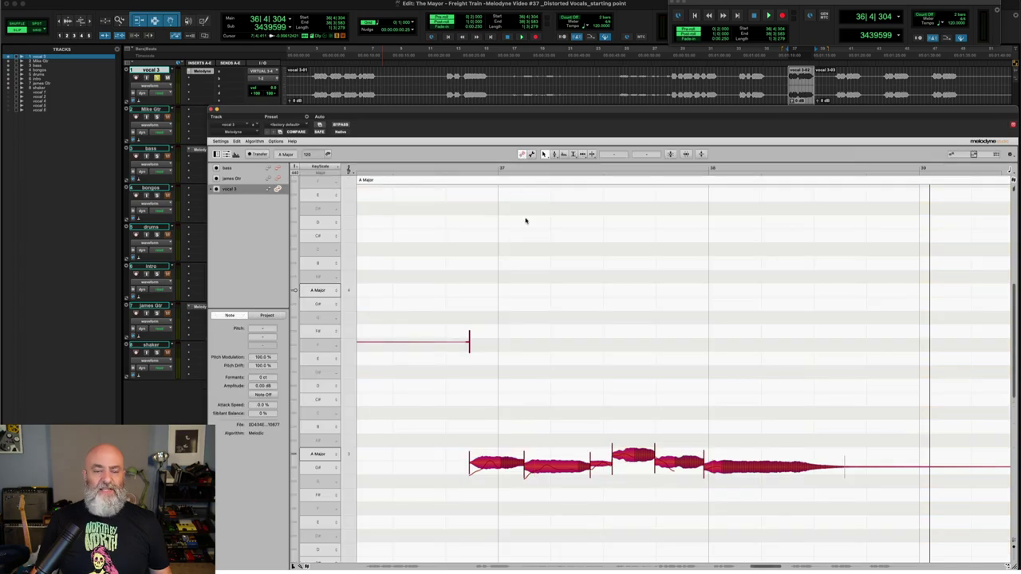
key(space)
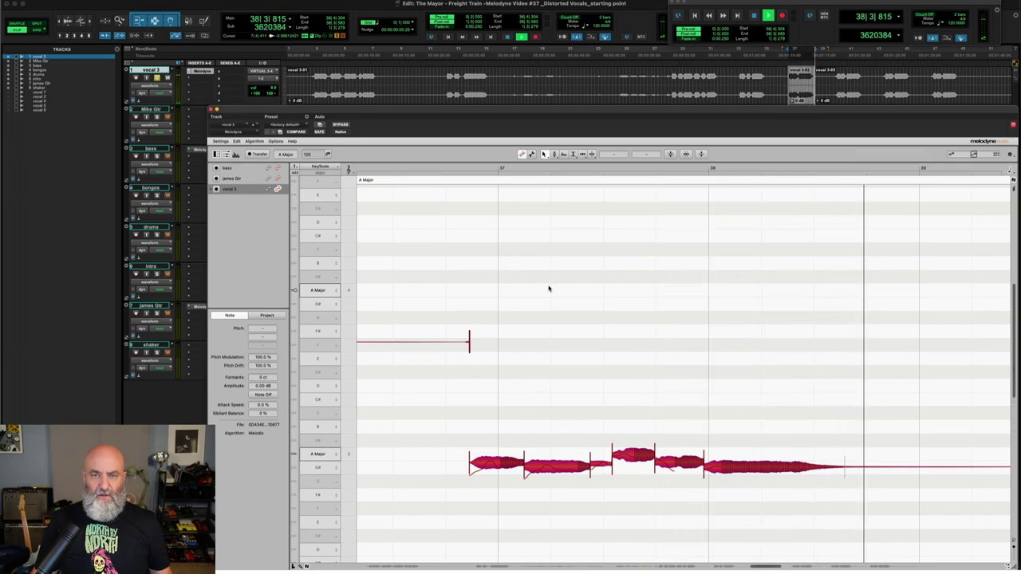
key(space)
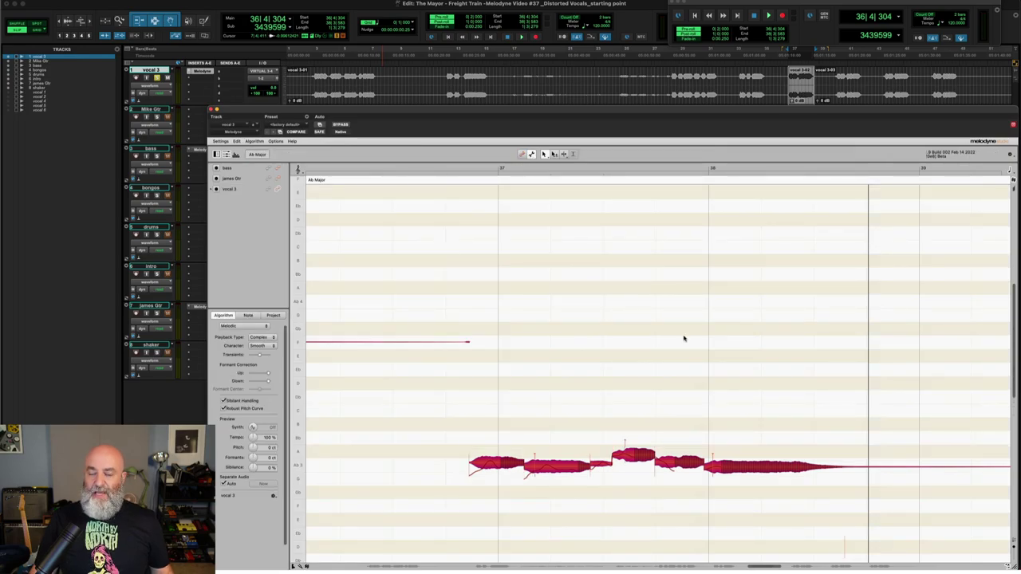
Step: Switch to the Note Separation tool from the quick tool palette over the notes
scroll(684, 358, up, 3)
scroll(683, 358, down, 6)
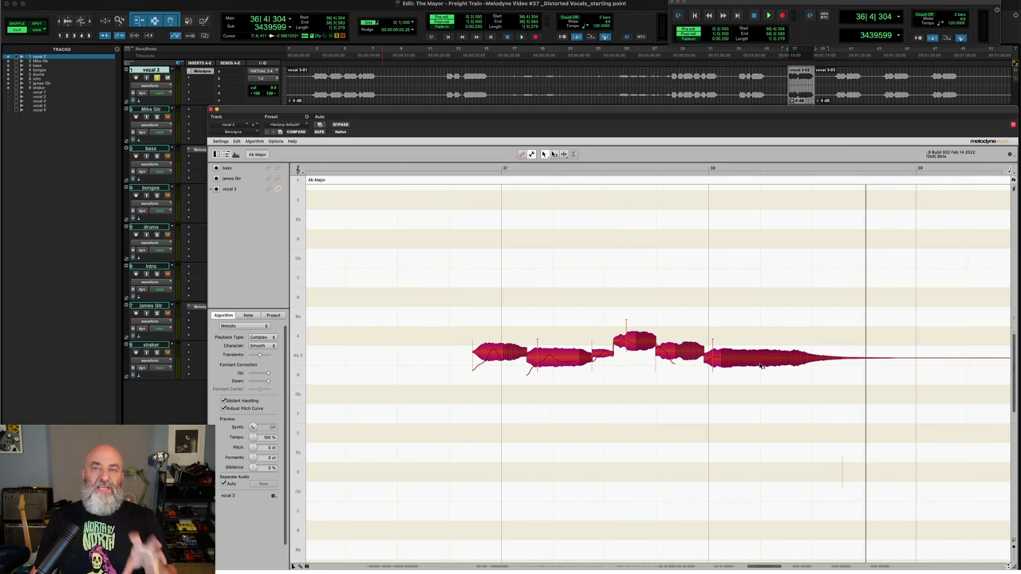
right_click(732, 283)
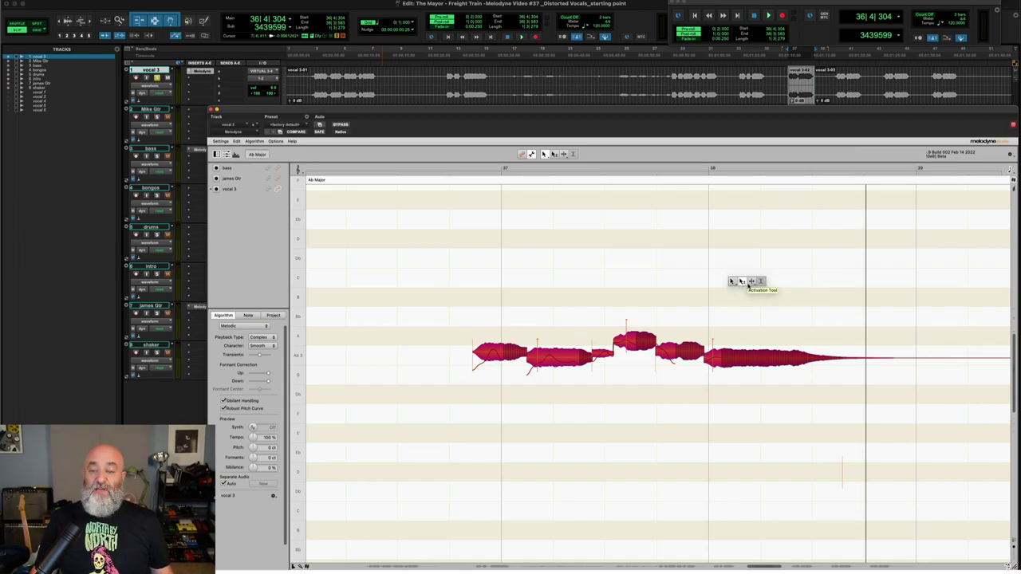
click(750, 285)
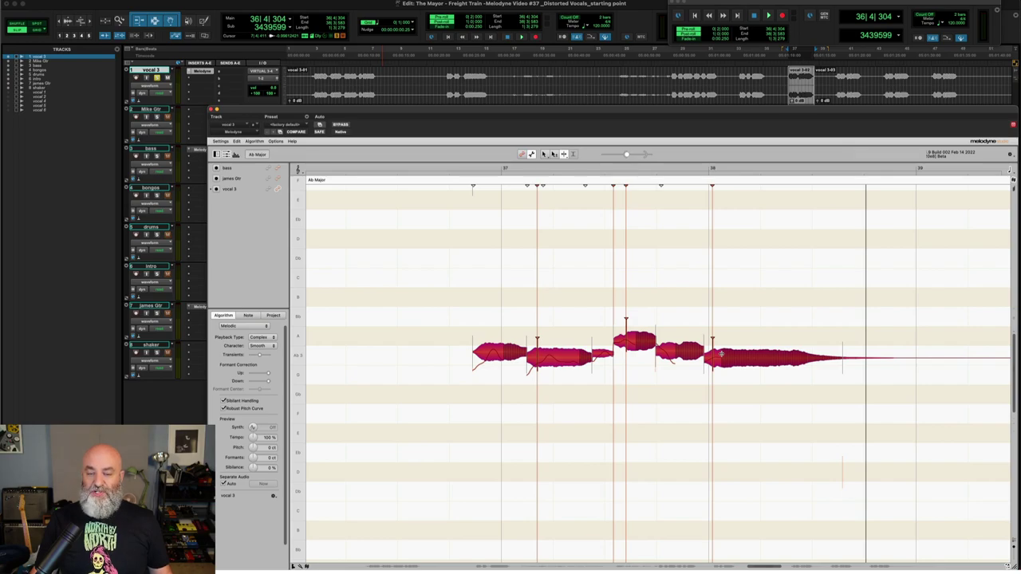
Step: Deselect all notes in the phrase using an empty spot in the note grid
click(733, 389)
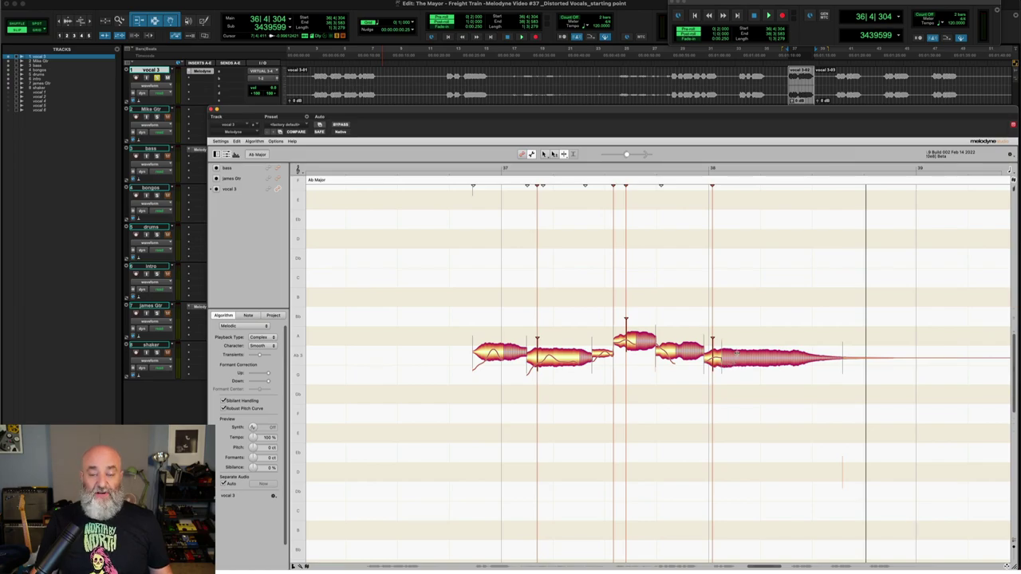
Step: Split the sagging tail off the long final note and move its detected pitch down a semitone
click(736, 353)
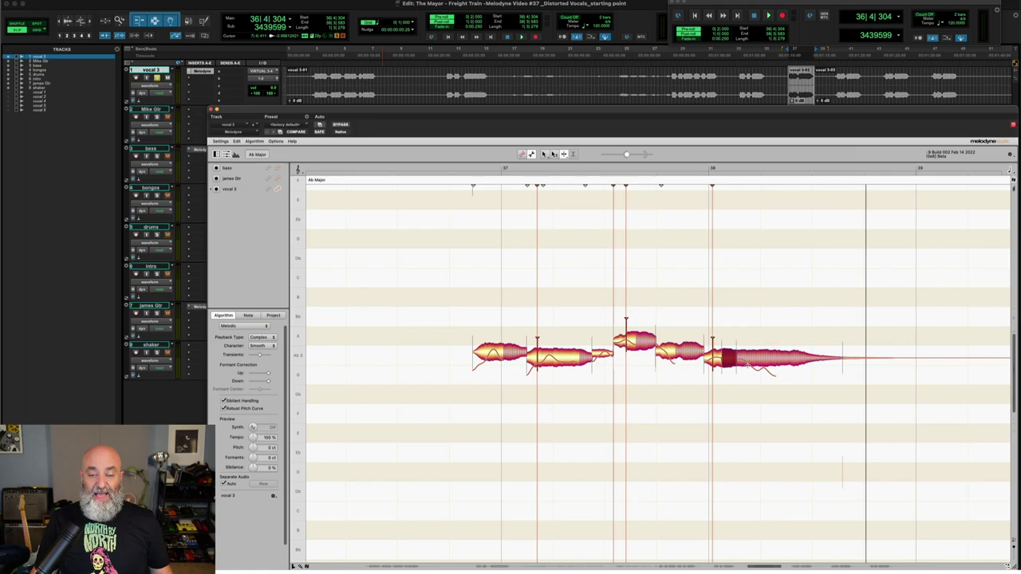
double_click(773, 356)
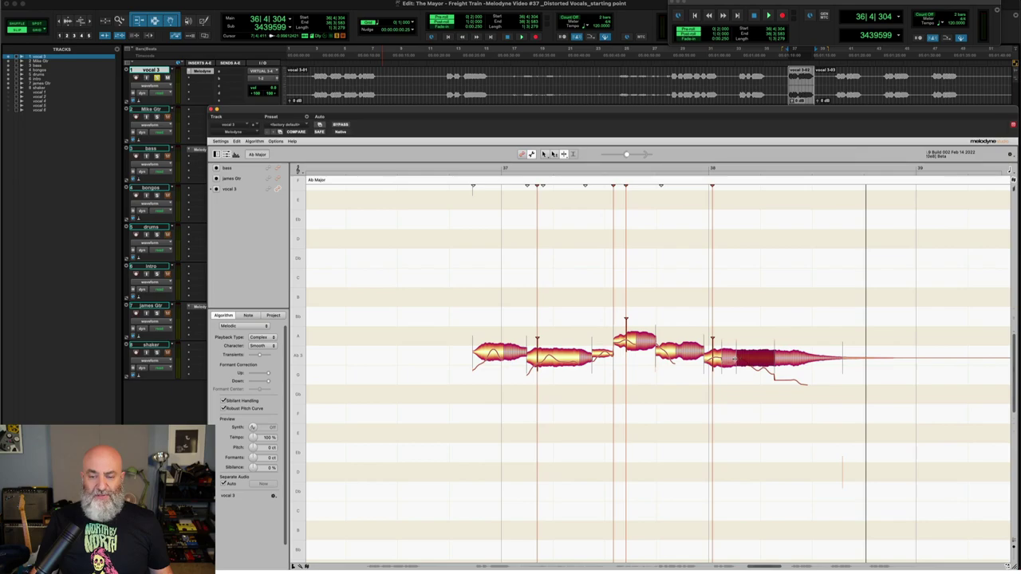
double_click(739, 358)
click(741, 369)
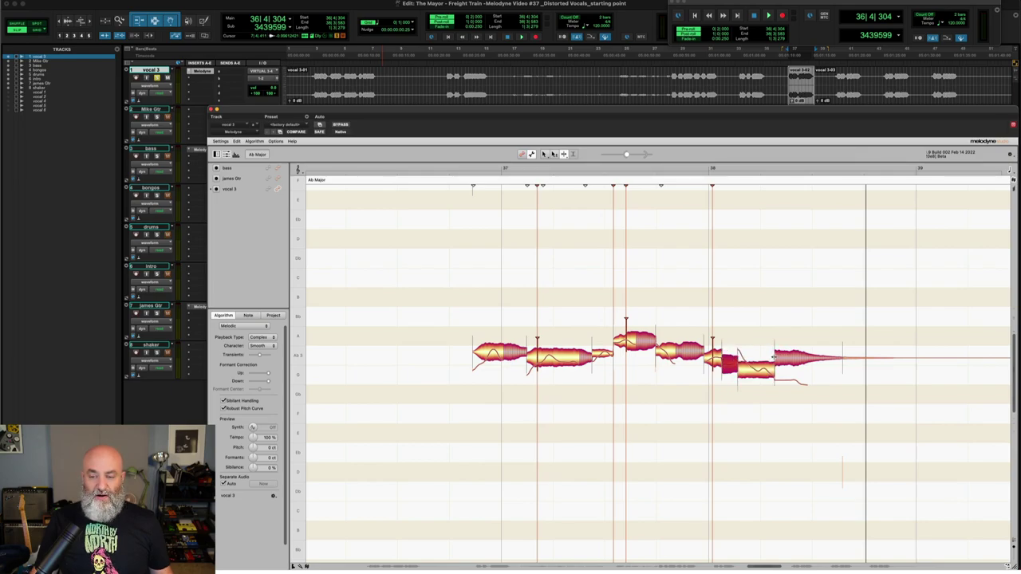
drag(778, 356, 735, 363)
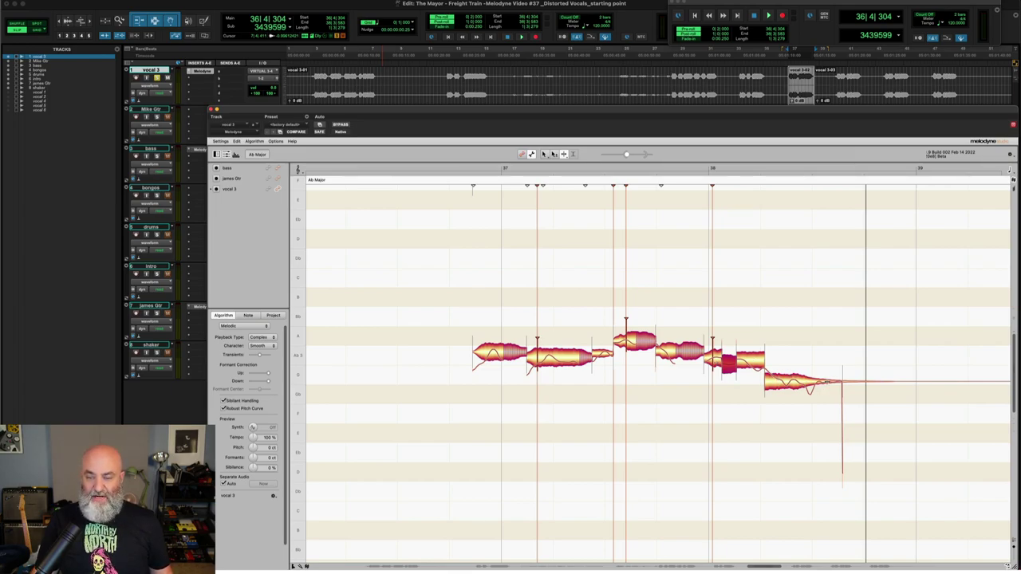
click(789, 381)
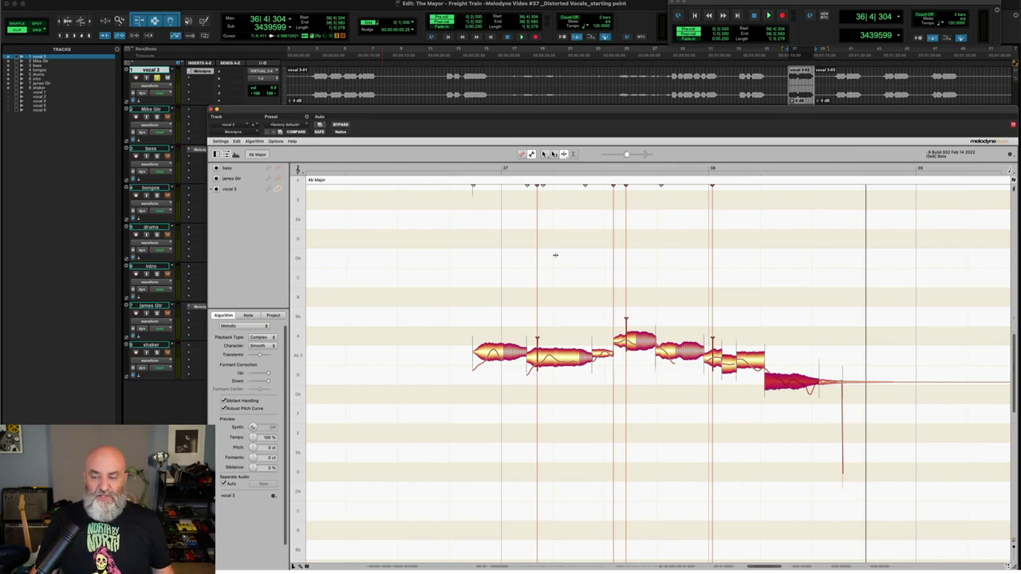
Step: Return to note editing and change the scale from Ab Major to A Major
click(520, 155)
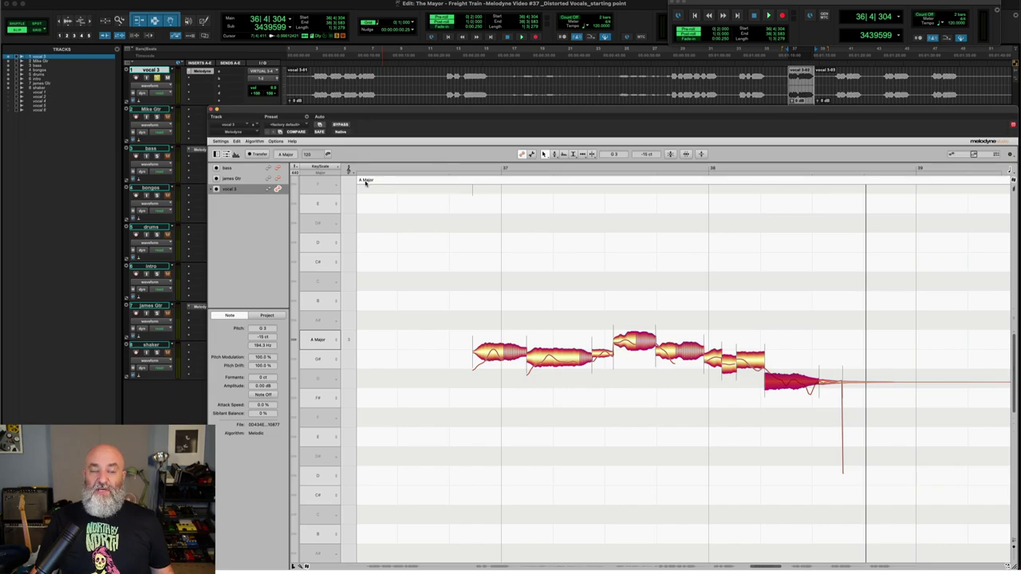
click(366, 181)
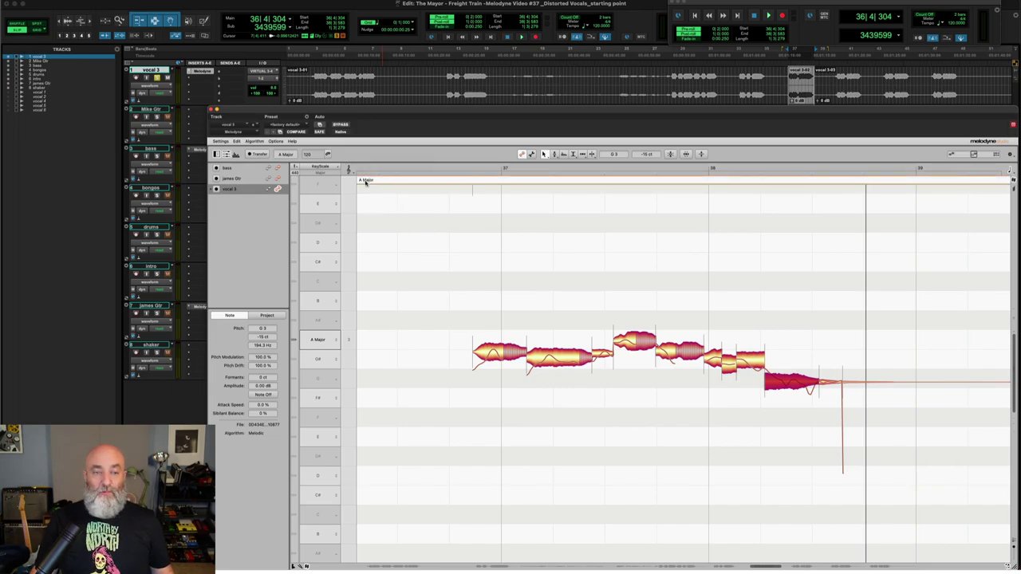
click(365, 182)
click(402, 155)
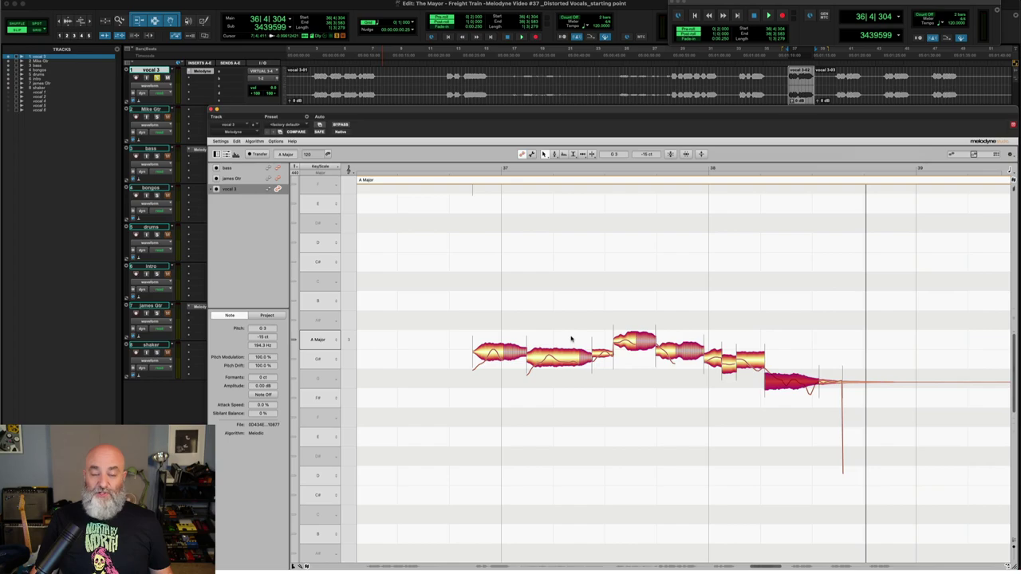
Step: With the Pitch Tool, raise each note of the phrase onto A3
right_click(491, 348)
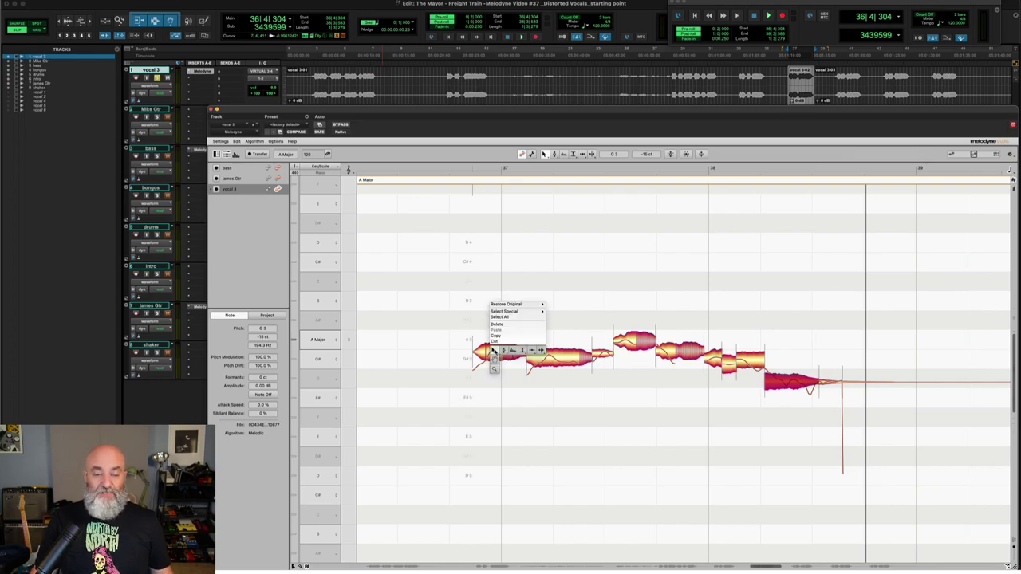
click(503, 350)
drag(502, 351, 552, 343)
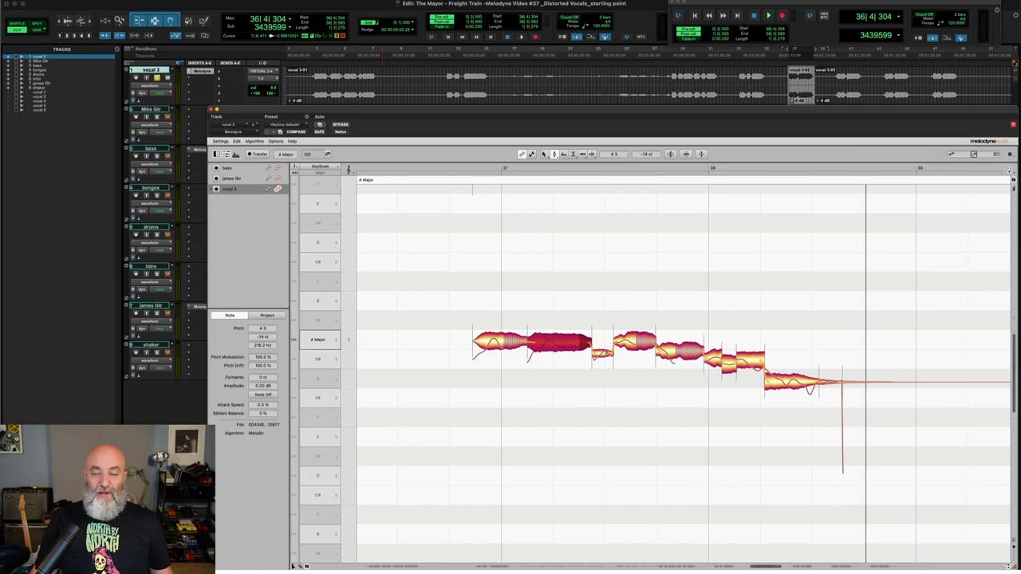
click(605, 343)
drag(663, 352, 748, 343)
click(712, 357)
drag(802, 381, 831, 343)
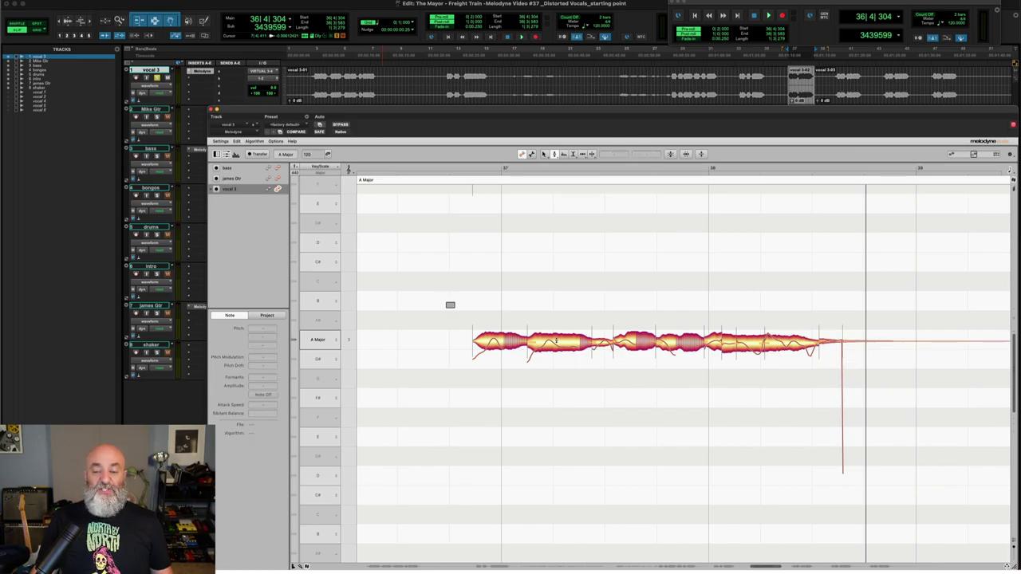
Step: Select the whole flattened A3 phrase and play it back
drag(445, 301, 855, 370)
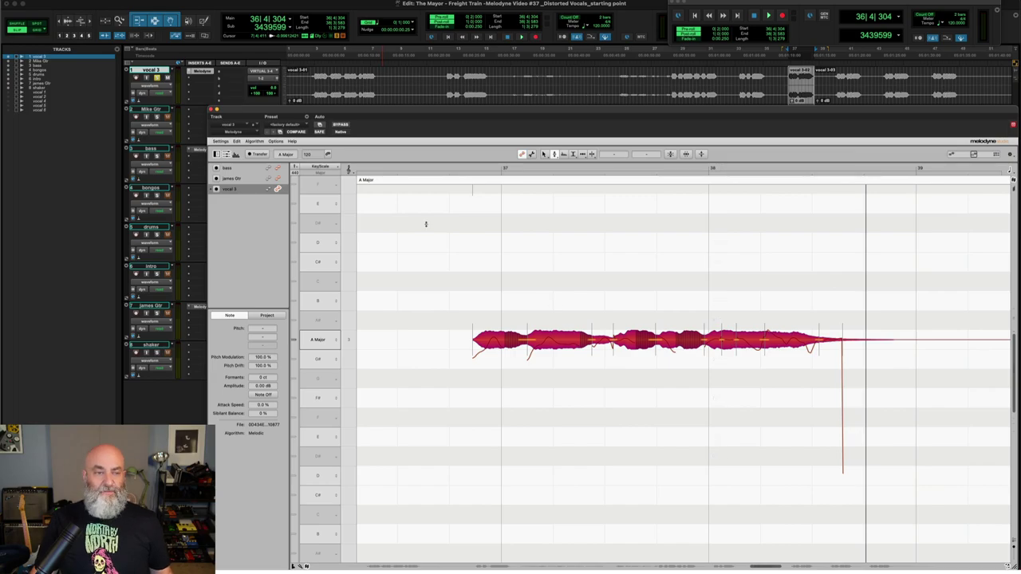
key(space)
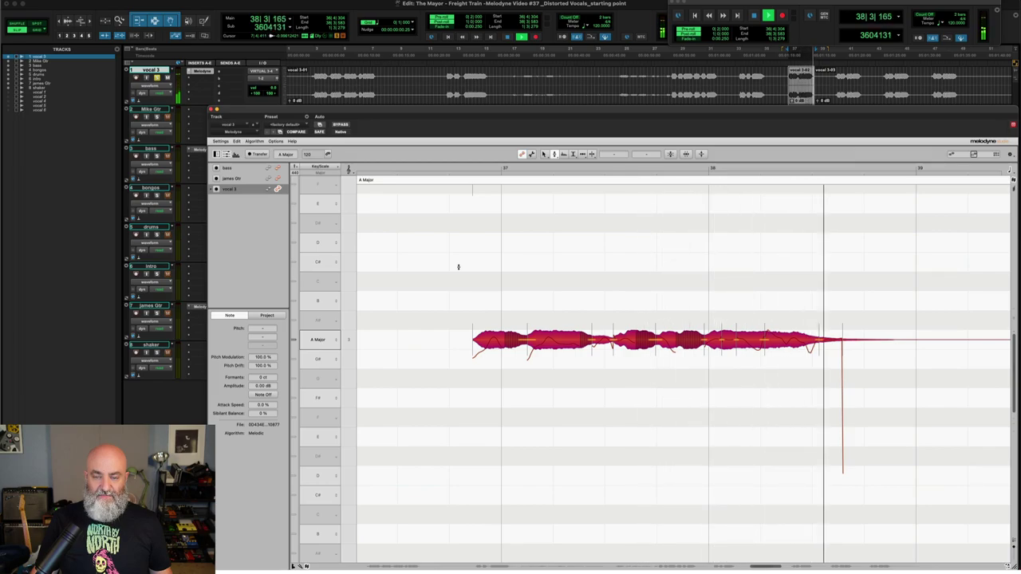
key(space)
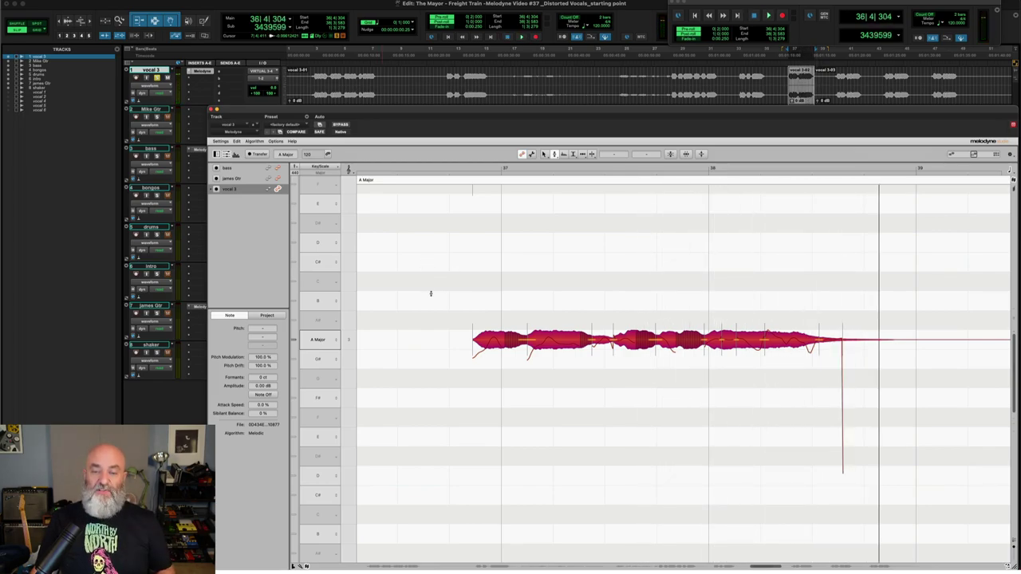
Step: Zoom in on the flattened A3 phrase and frame its pitch curve for inspection
drag(567, 288, 616, 345)
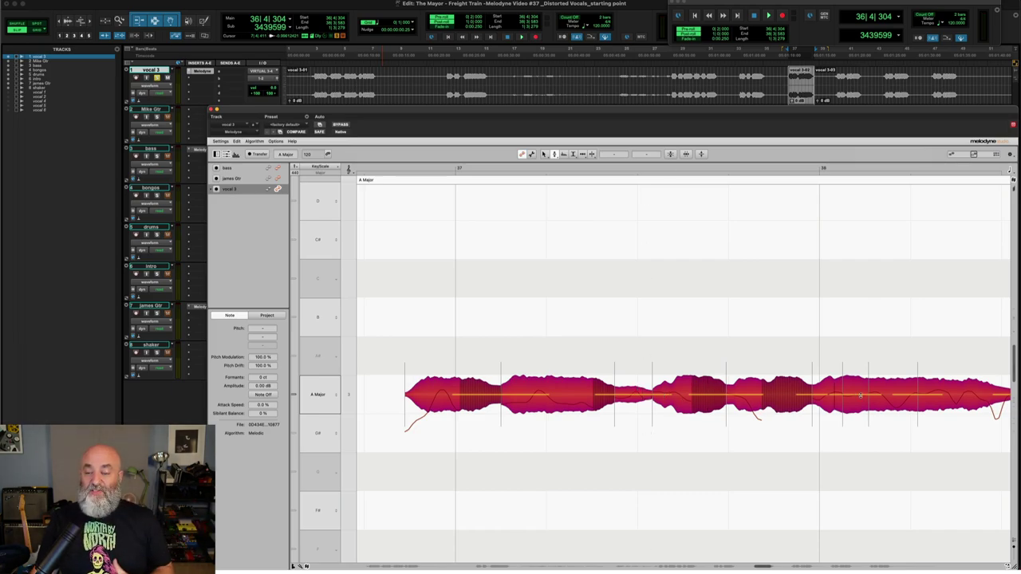
scroll(909, 391, right, 3)
scroll(921, 388, right, 2)
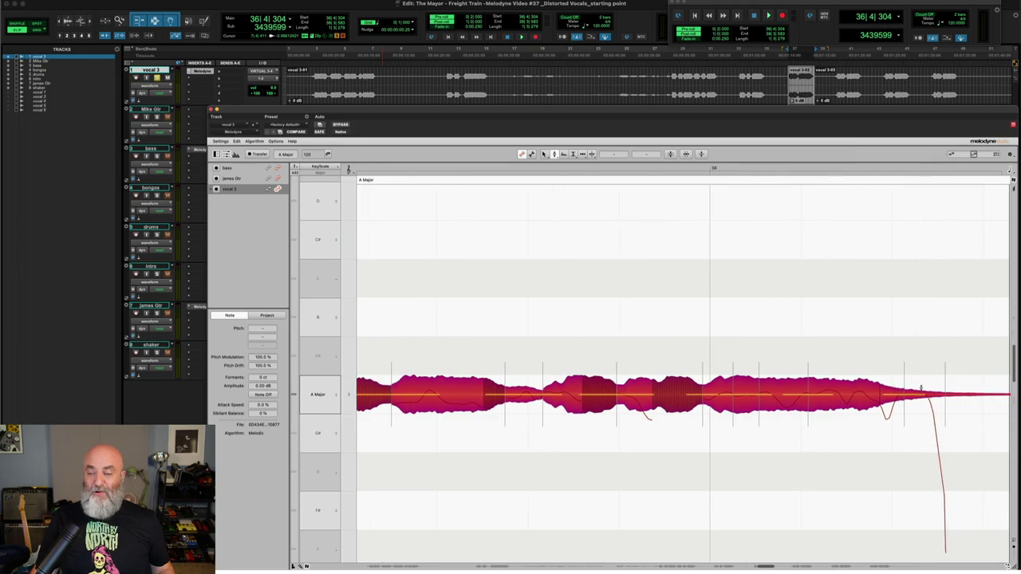
scroll(921, 389, left, 2)
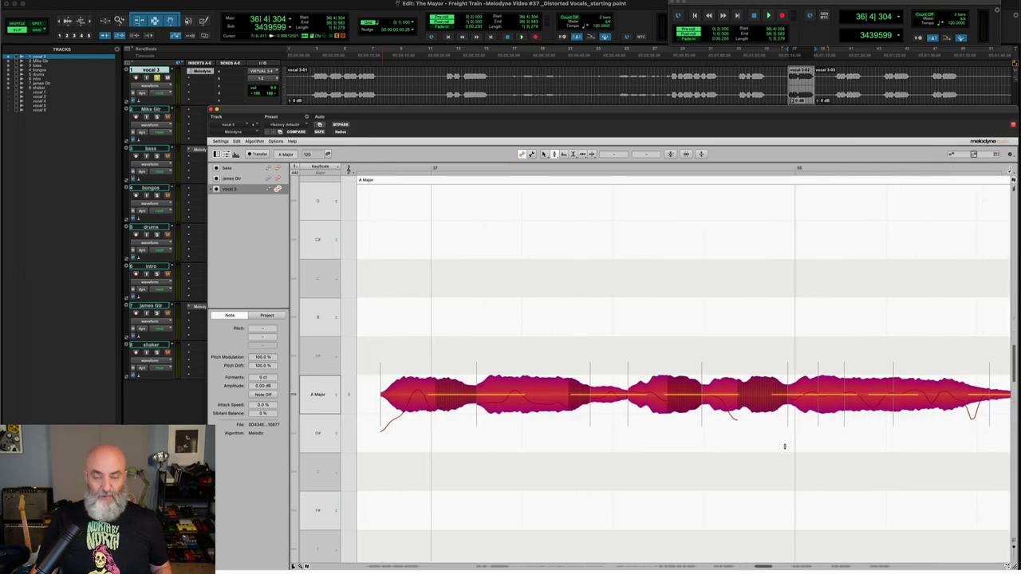
scroll(781, 444, up, 1)
scroll(761, 439, down, 3)
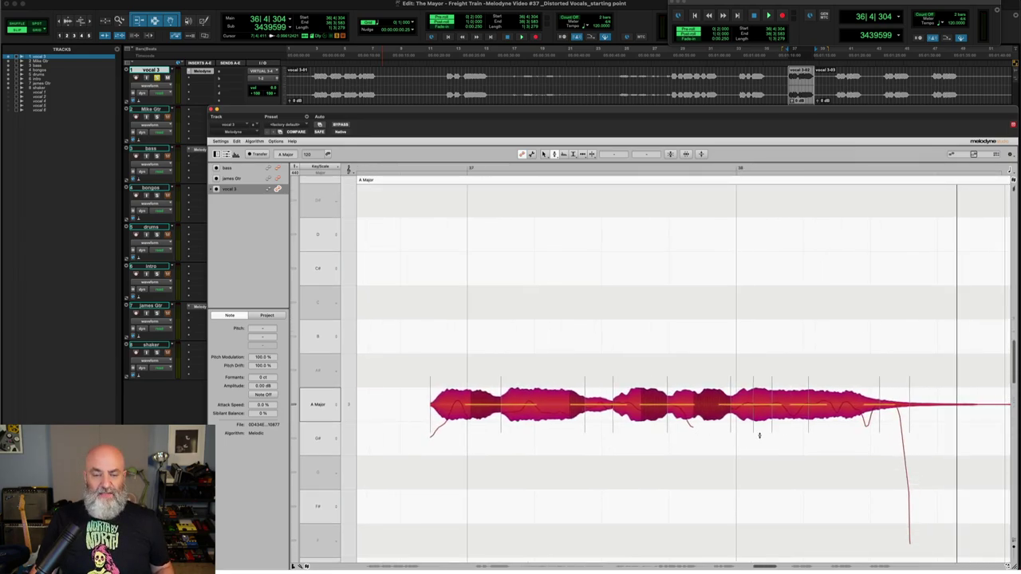
Step: Play the edited phrase, then bypass Melodyne and play the original vocal twice for comparison
key(space)
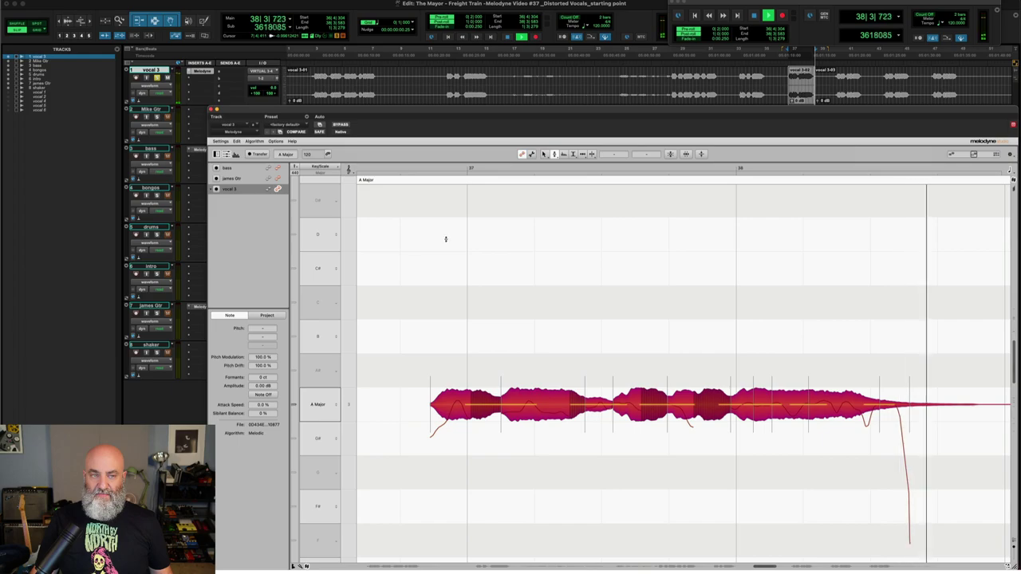
key(space)
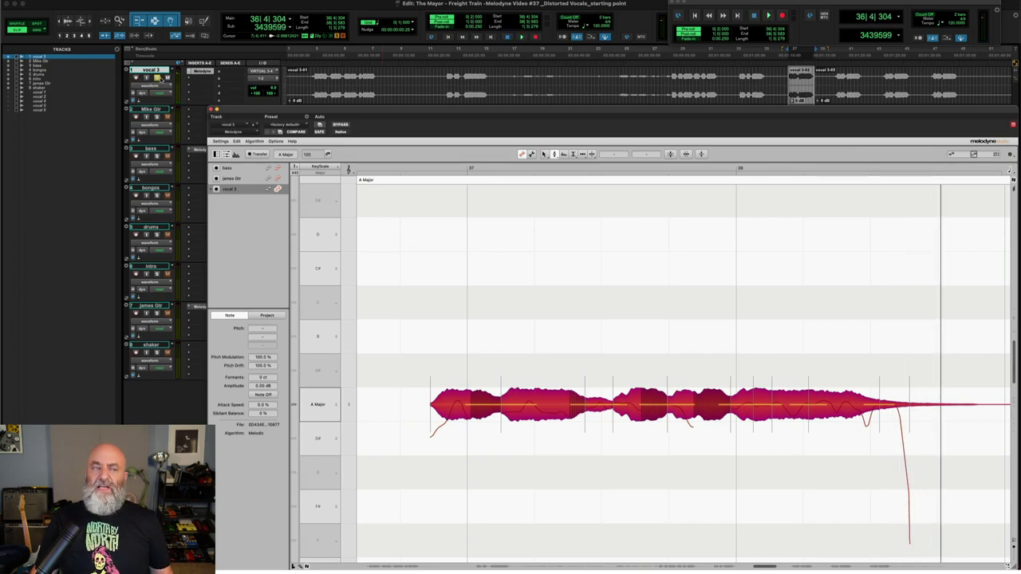
click(157, 78)
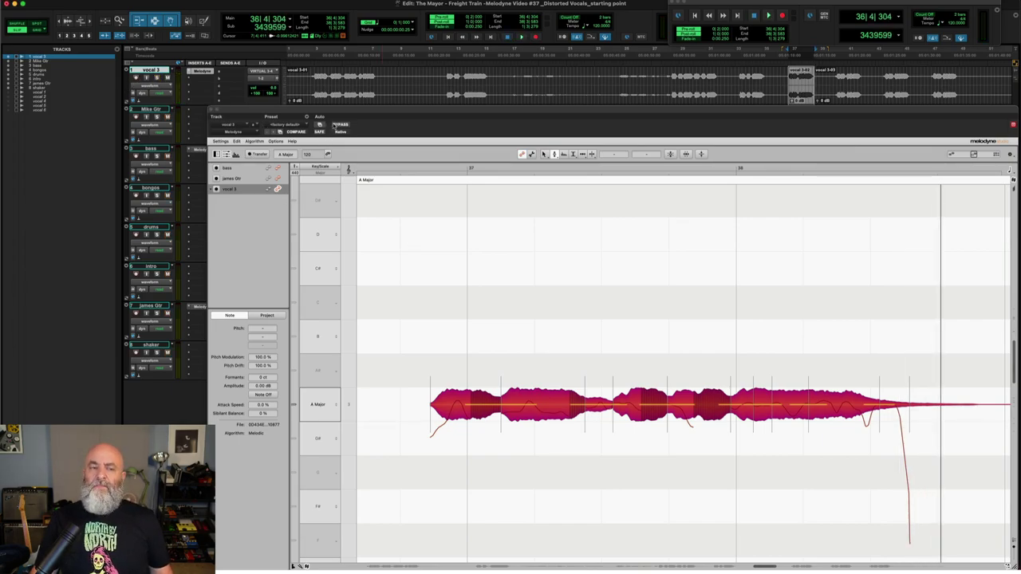
click(341, 126)
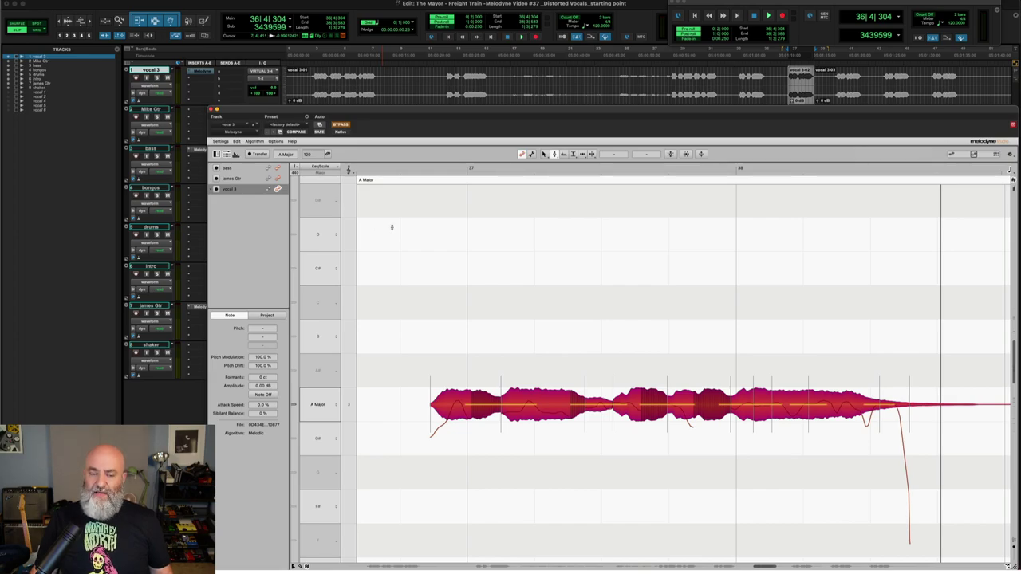
key(space)
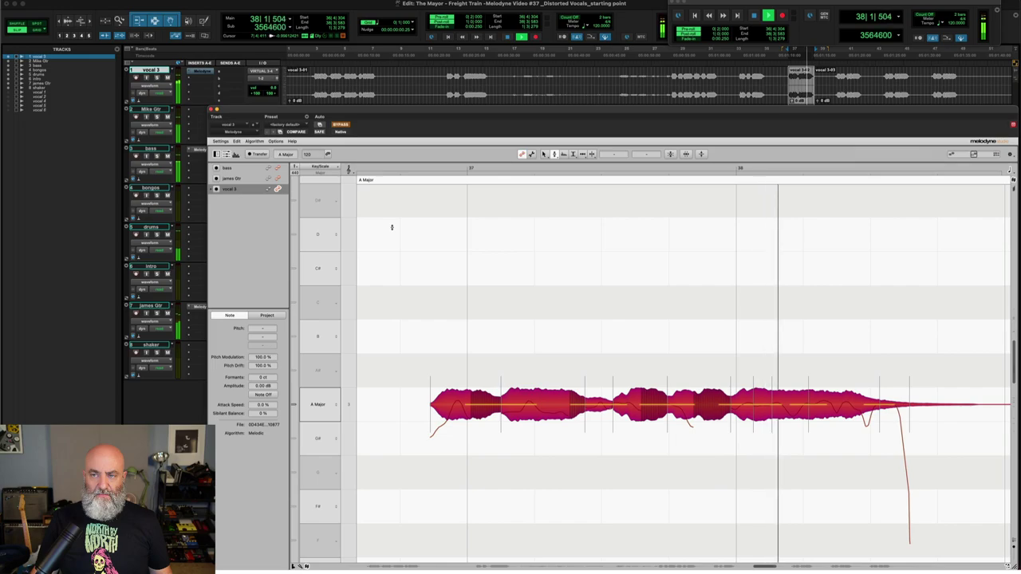
key(space)
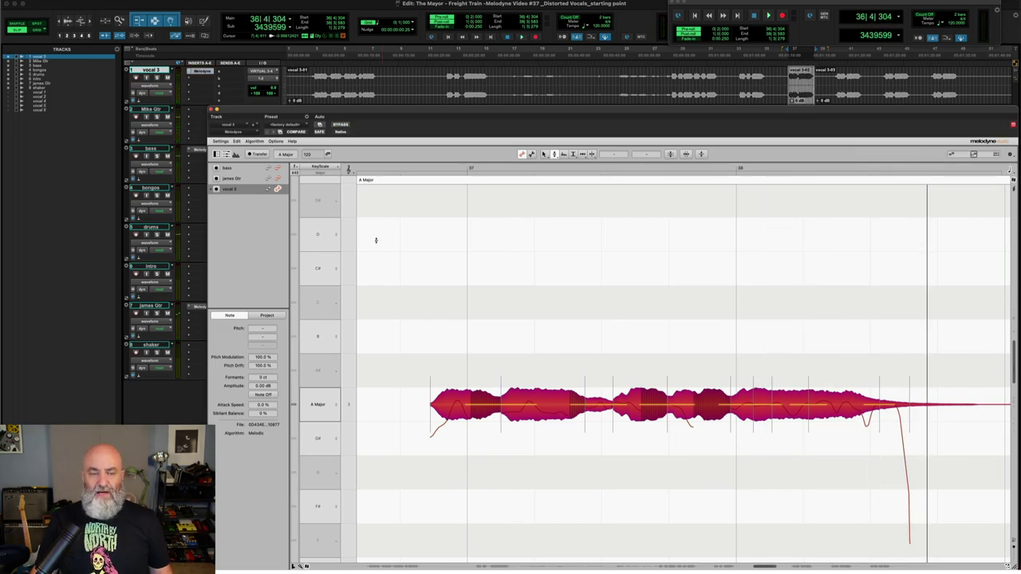
key(space)
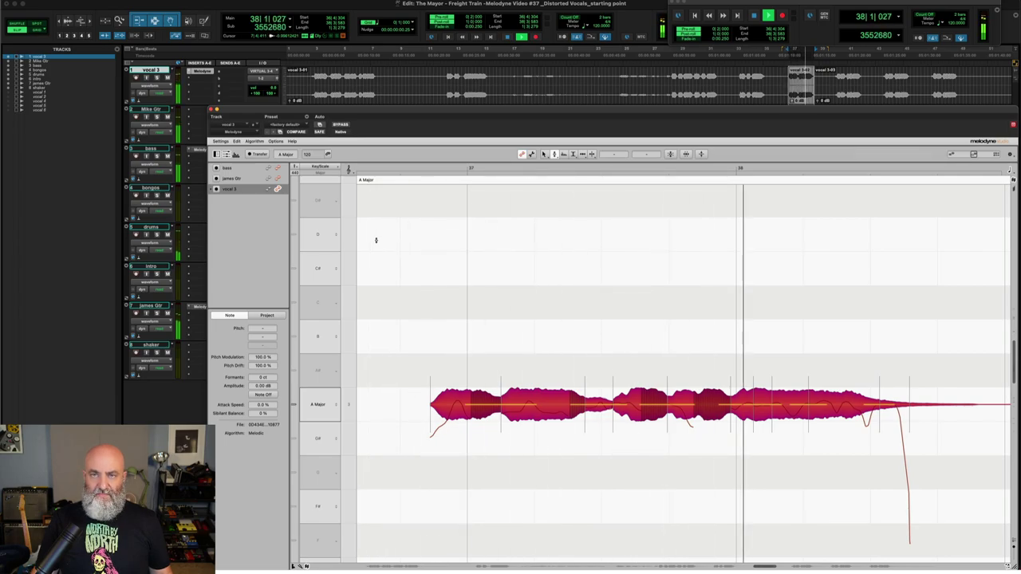
key(space)
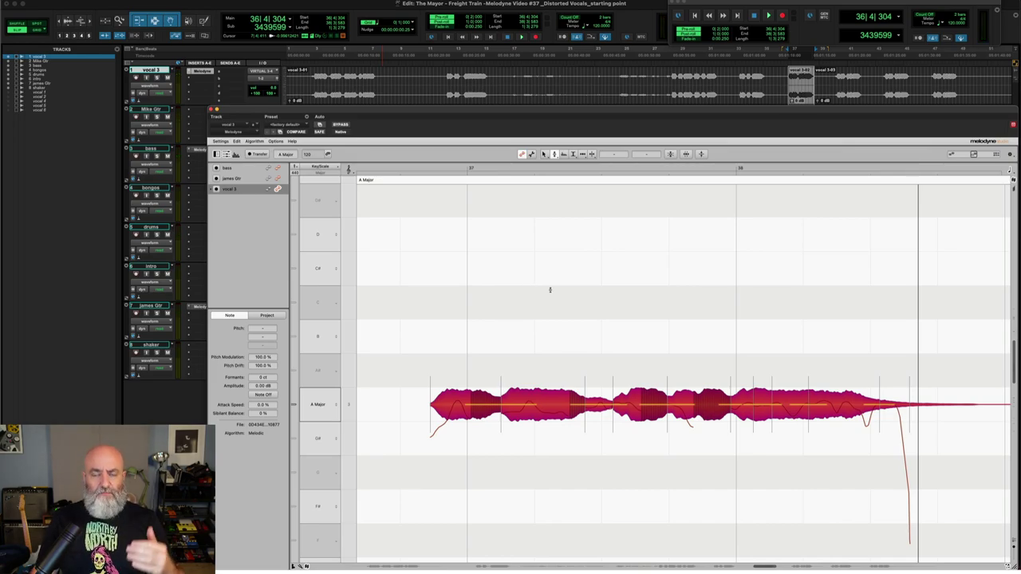
scroll(556, 299, down, 3)
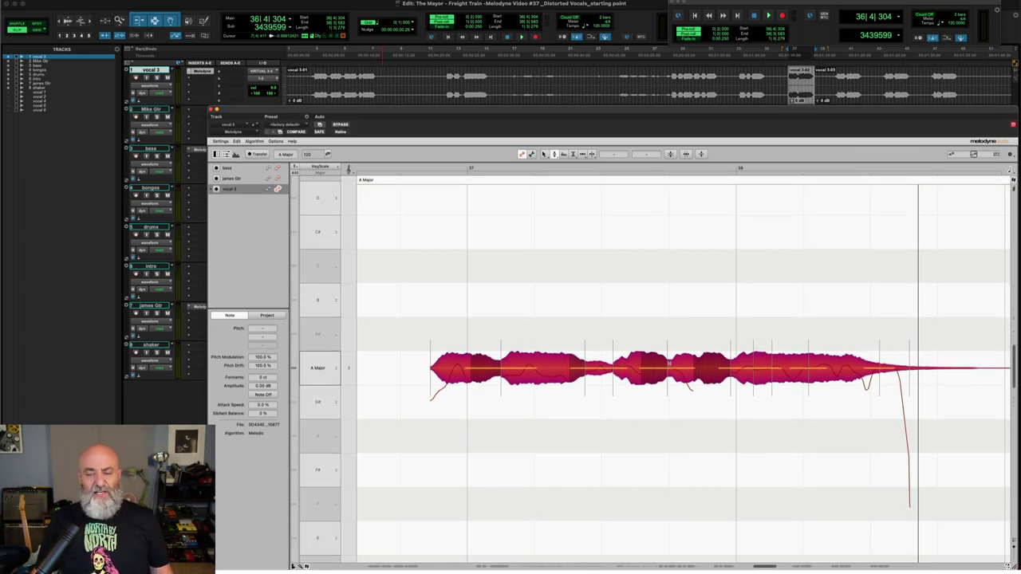
Step: Reduce the vocal 3 notes' pitch modulation to 61% and pitch drift to 63%
right_click(651, 310)
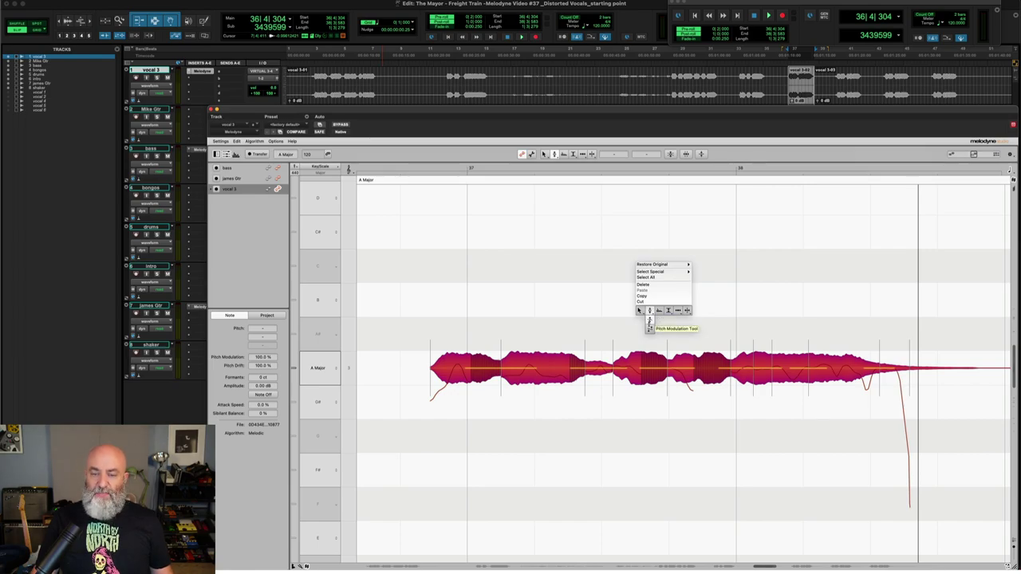
click(649, 320)
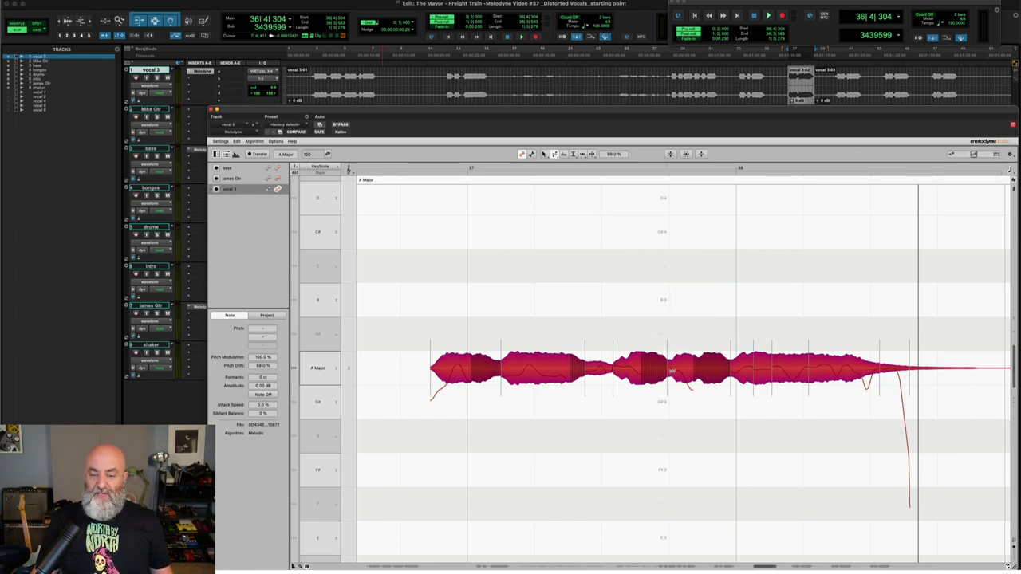
drag(671, 372, 671, 382)
right_click(665, 319)
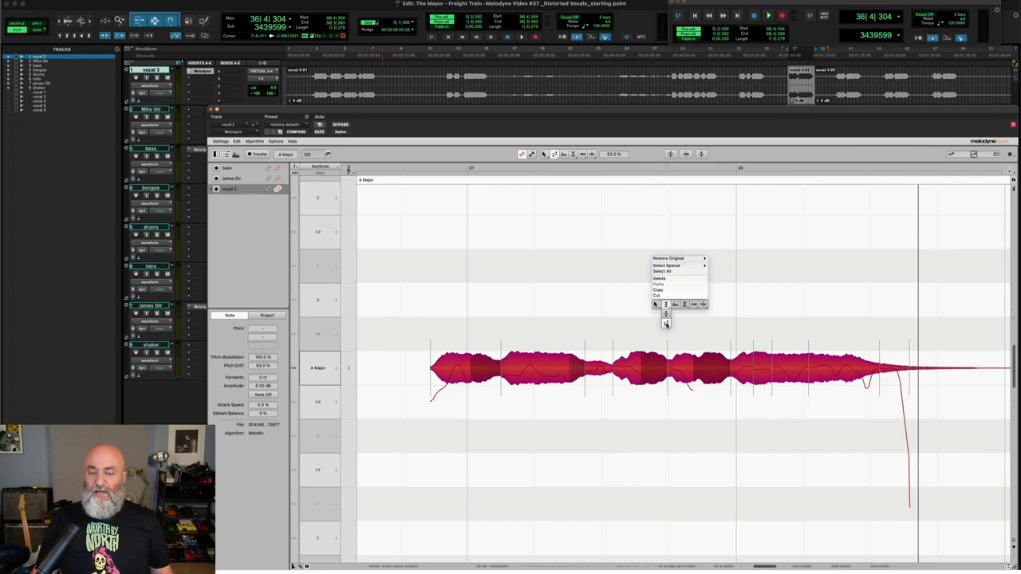
click(665, 317)
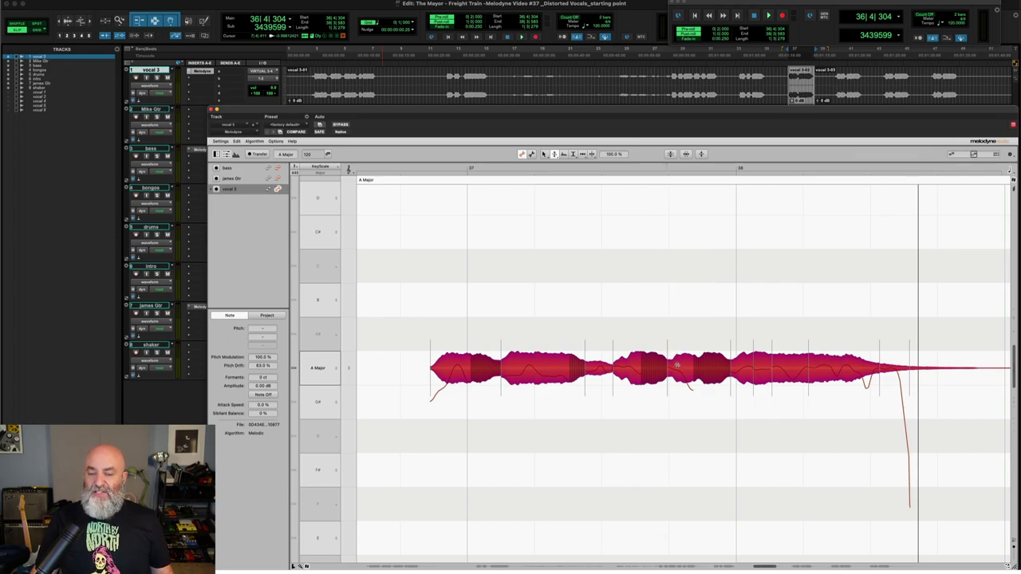
drag(676, 365, 676, 369)
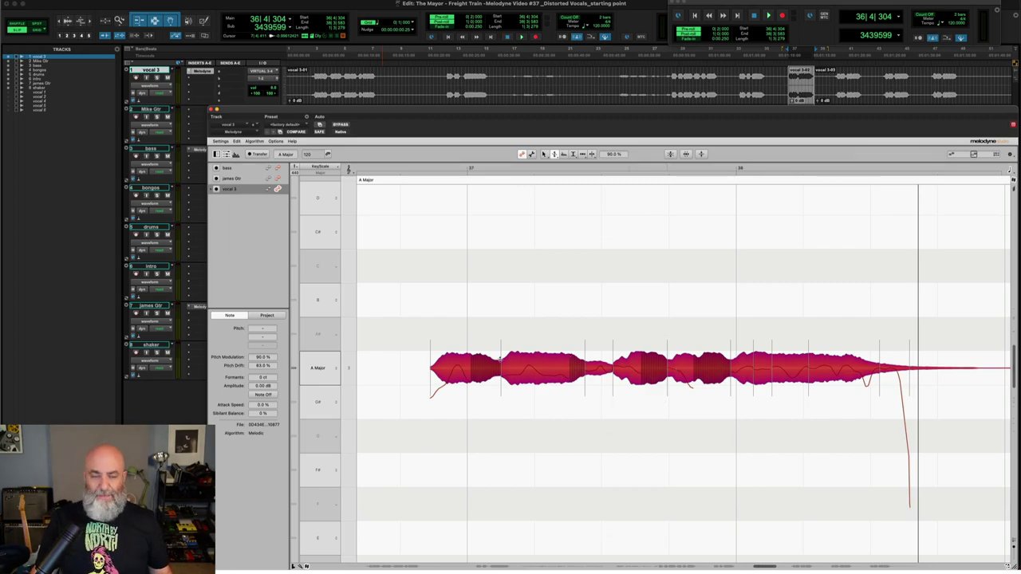
drag(451, 366, 451, 372)
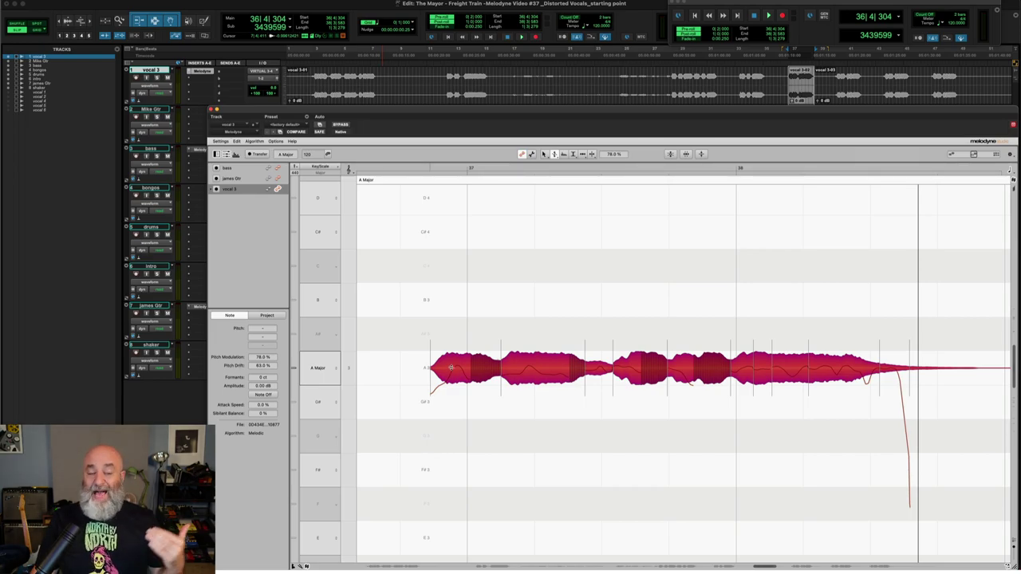
drag(847, 372, 846, 370)
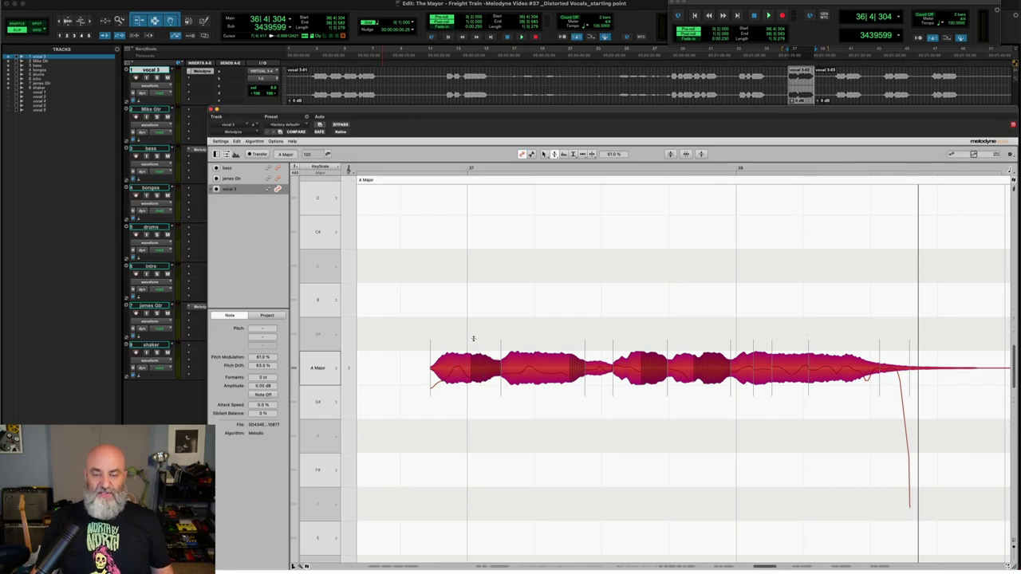
key(space)
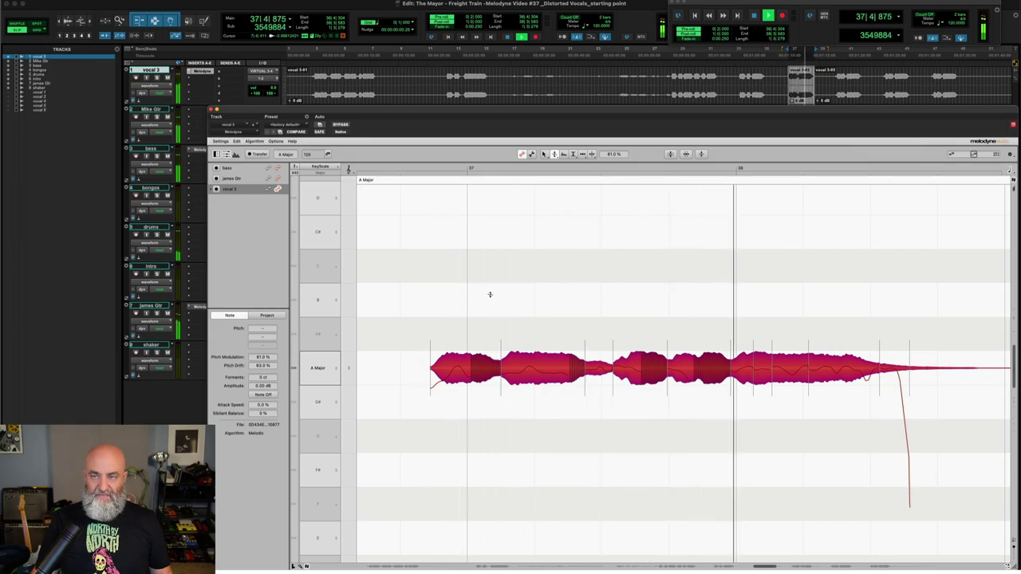
key(space)
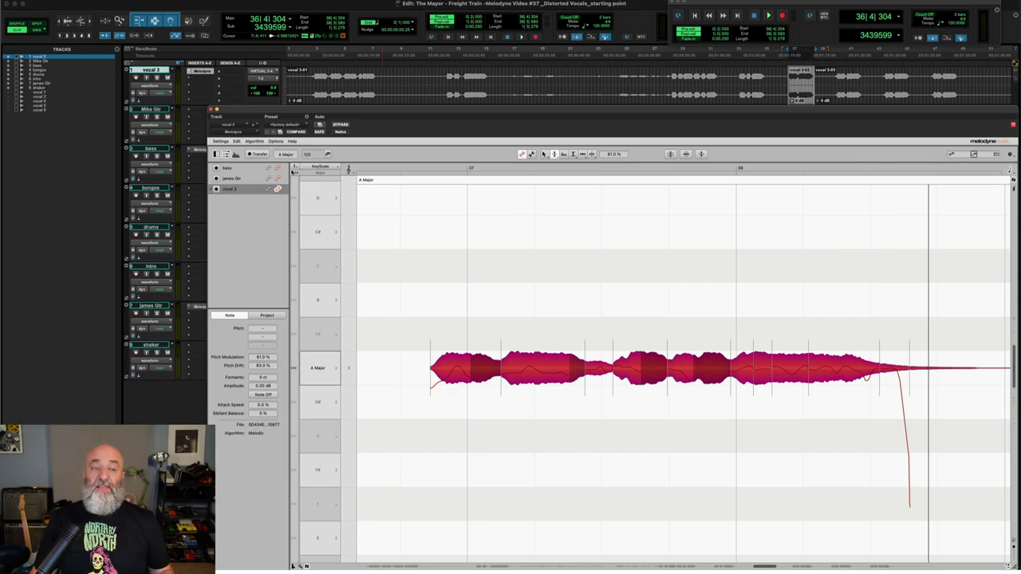
Step: Open the Sound Editor's Harmonics panel for the vocal 3 notes
click(236, 154)
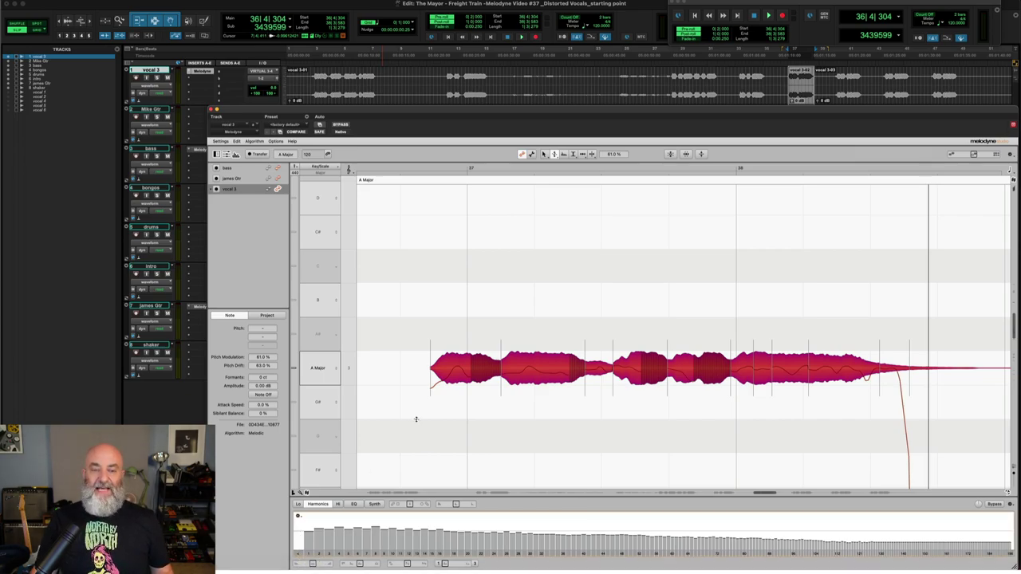
Step: Bypass the Sound Editor harmonic edits and play the original vocal
click(993, 503)
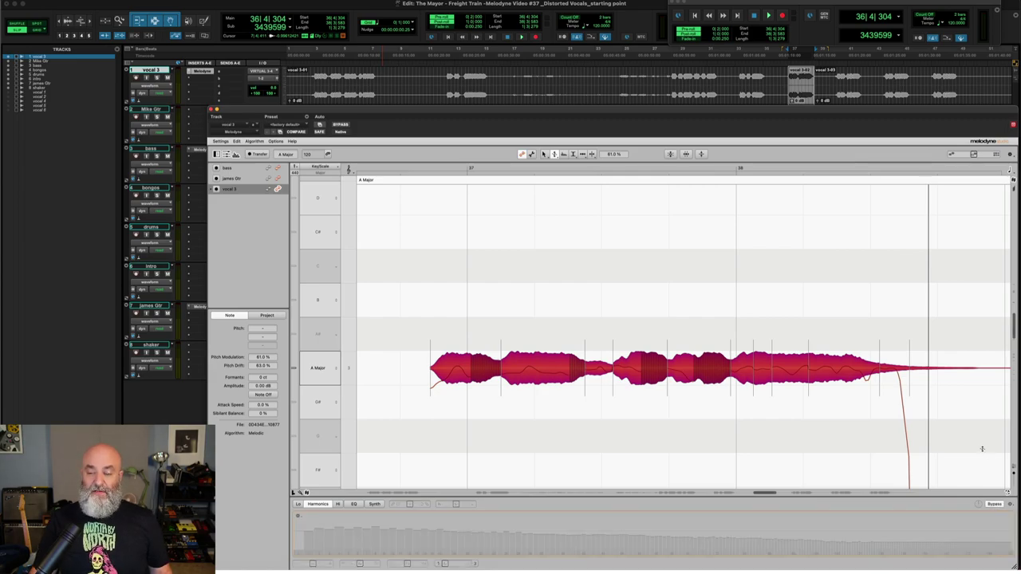
key(space)
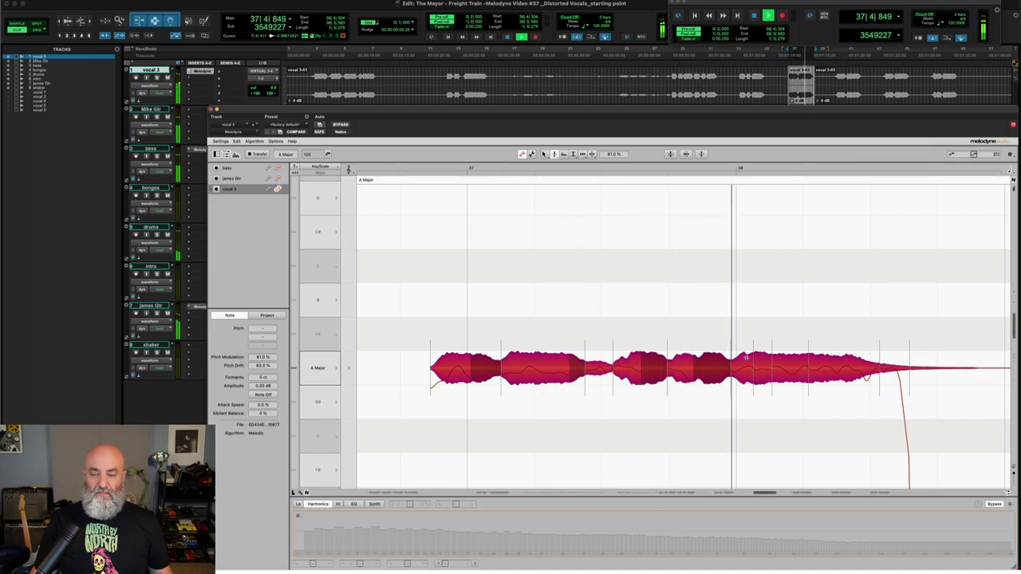
key(space)
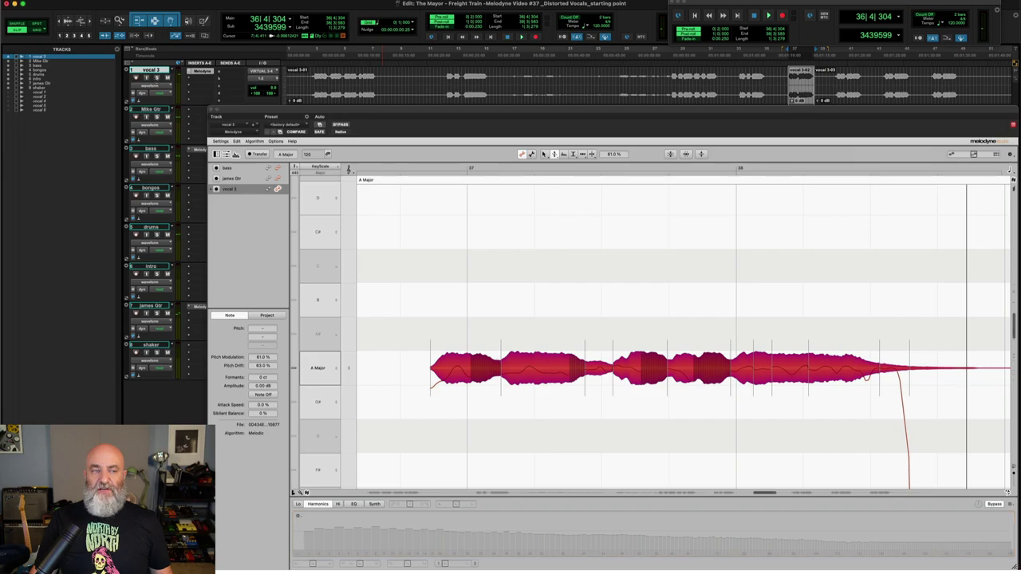
Step: Solo vocal 3, re-enable the harmonic edits, and play the vocal with them active
click(156, 77)
key(space)
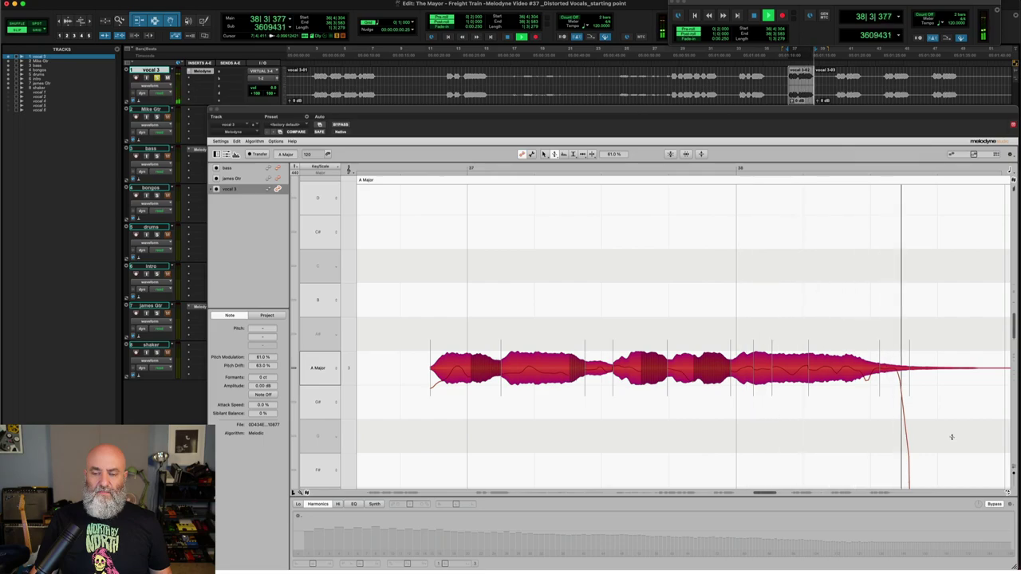
click(993, 505)
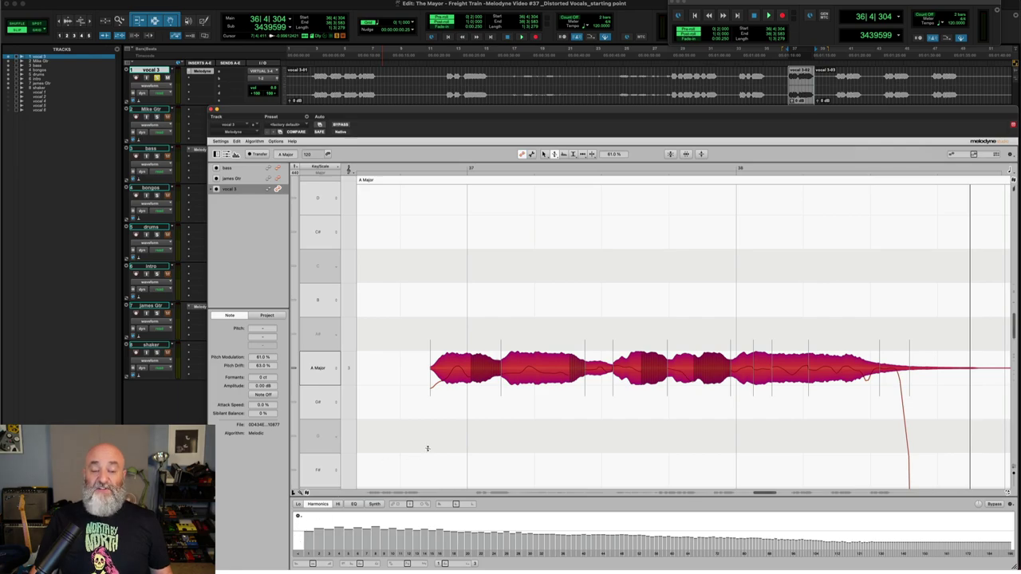
key(space)
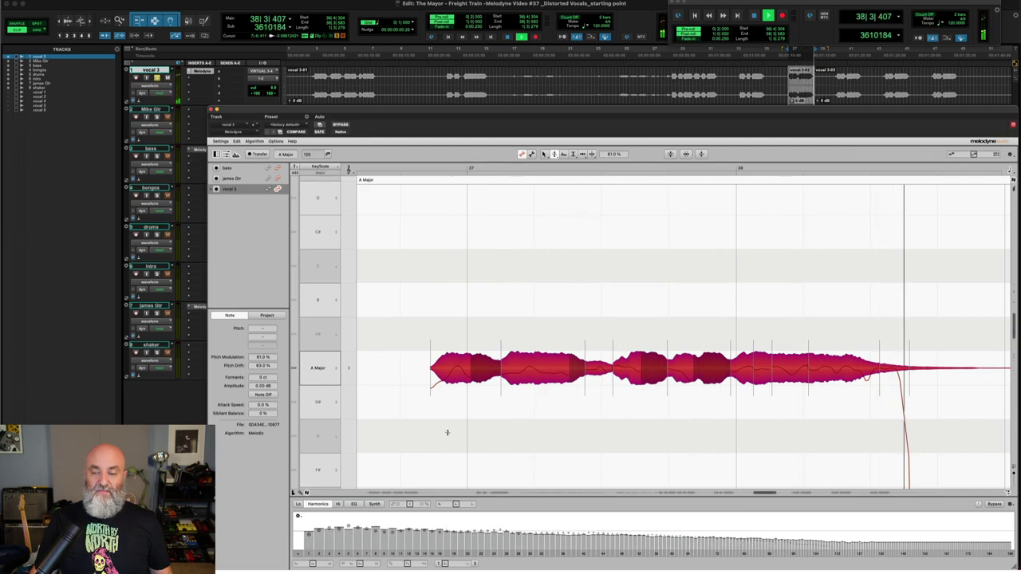
key(space)
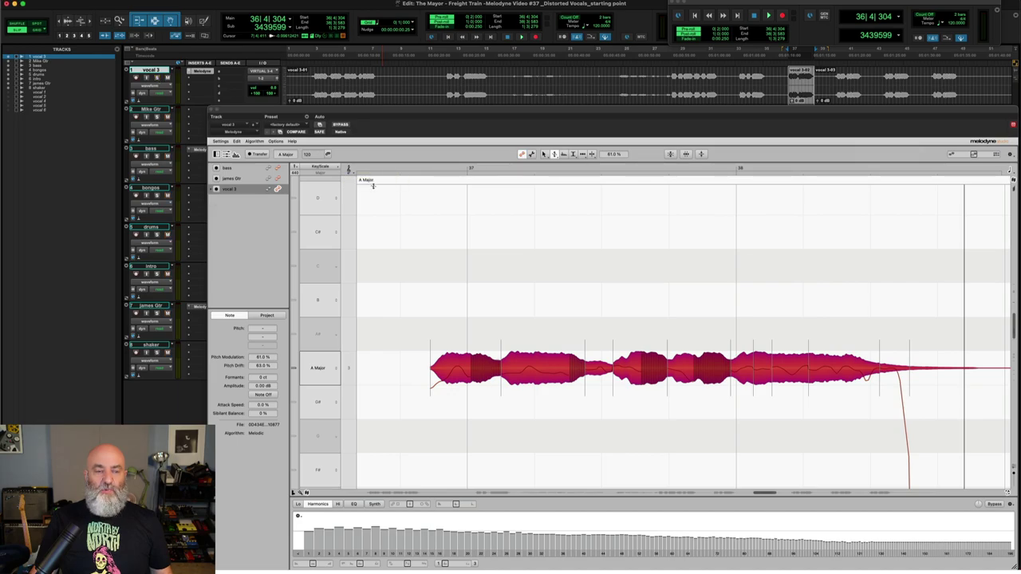
click(341, 125)
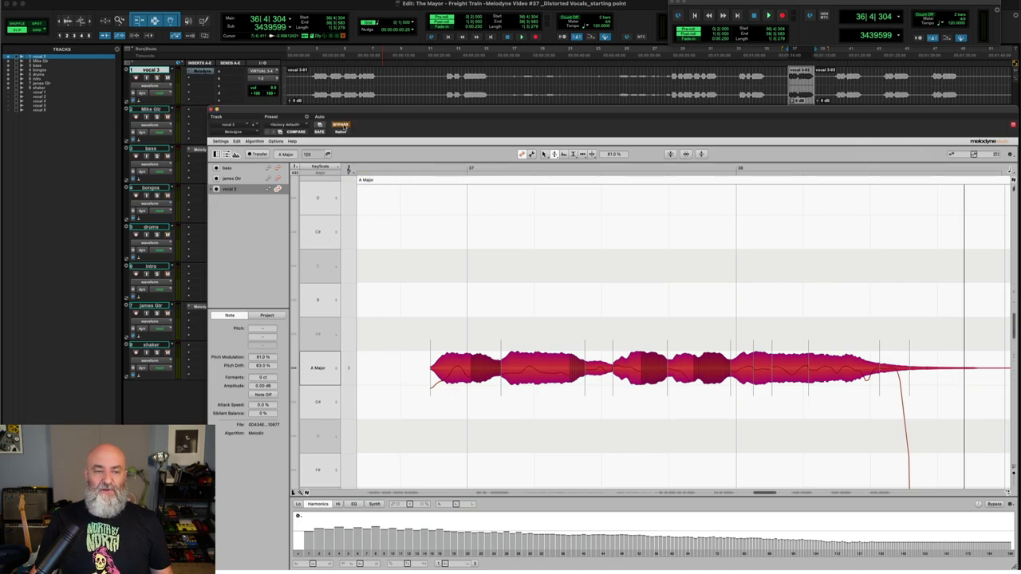
key(space)
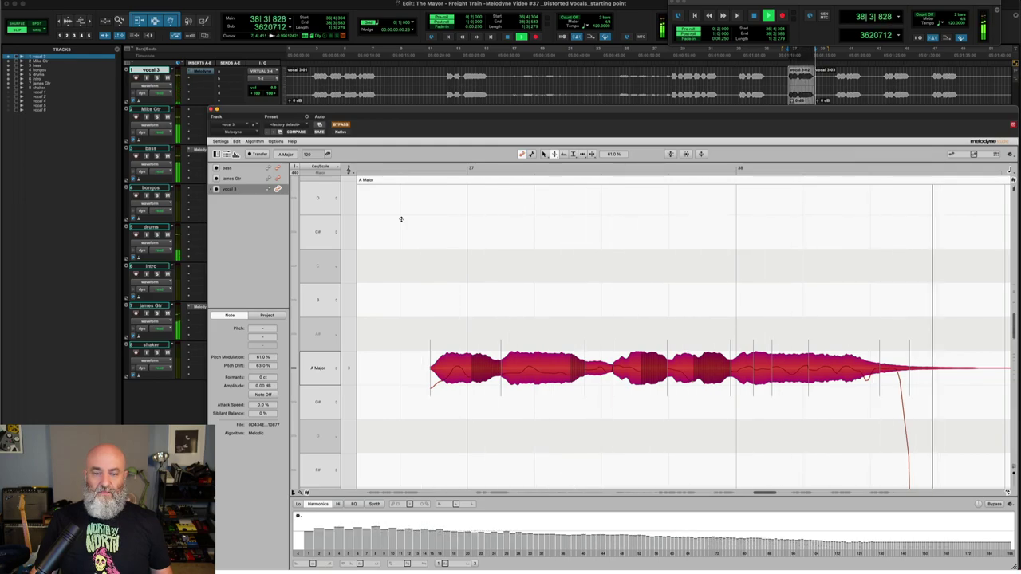
key(space)
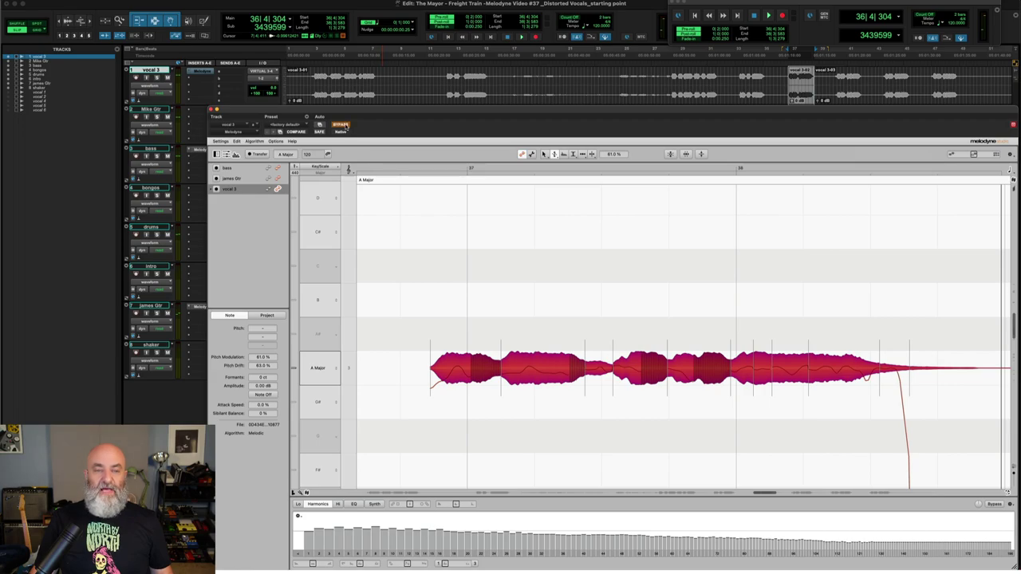
click(344, 126)
key(space)
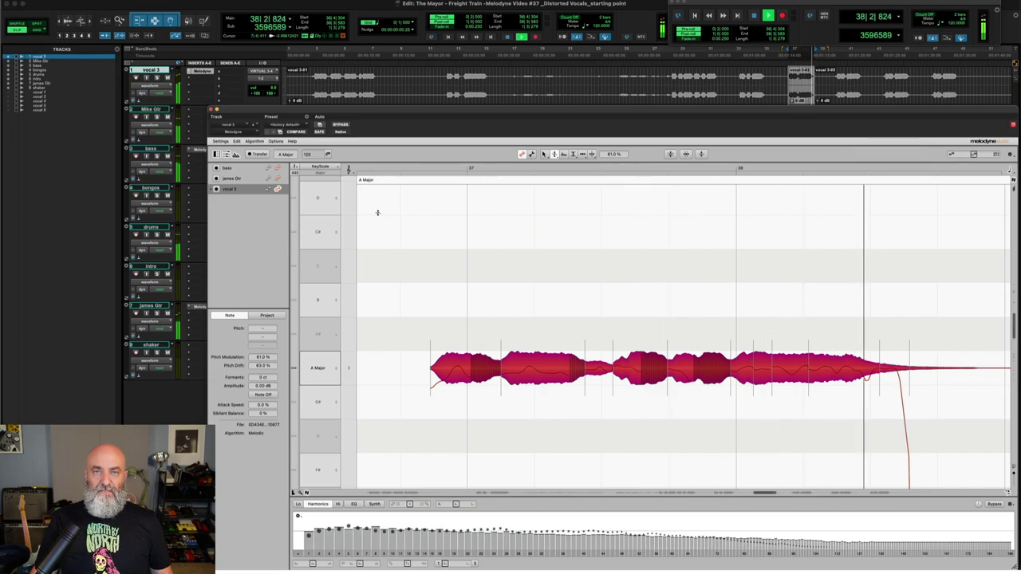
key(space)
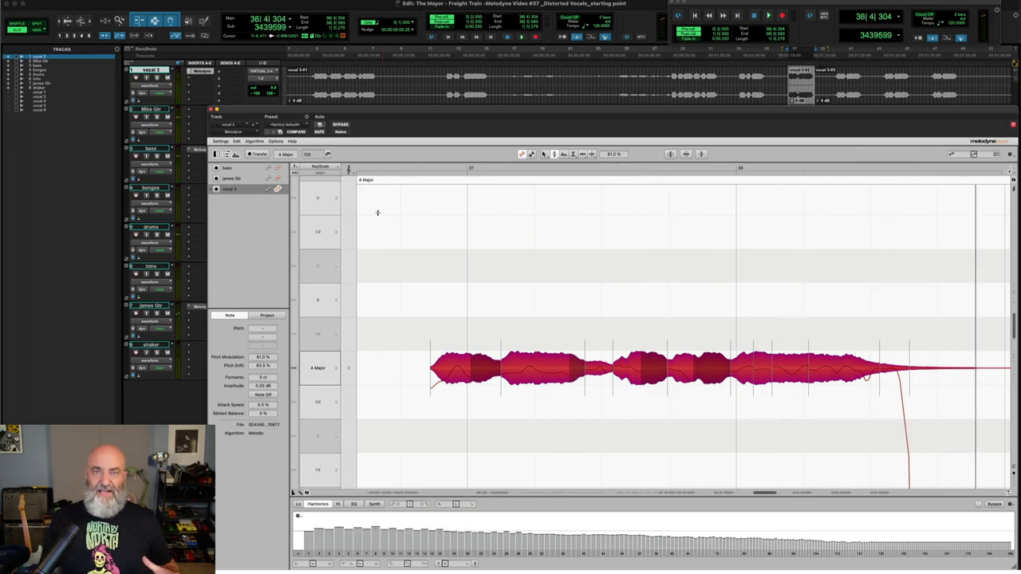